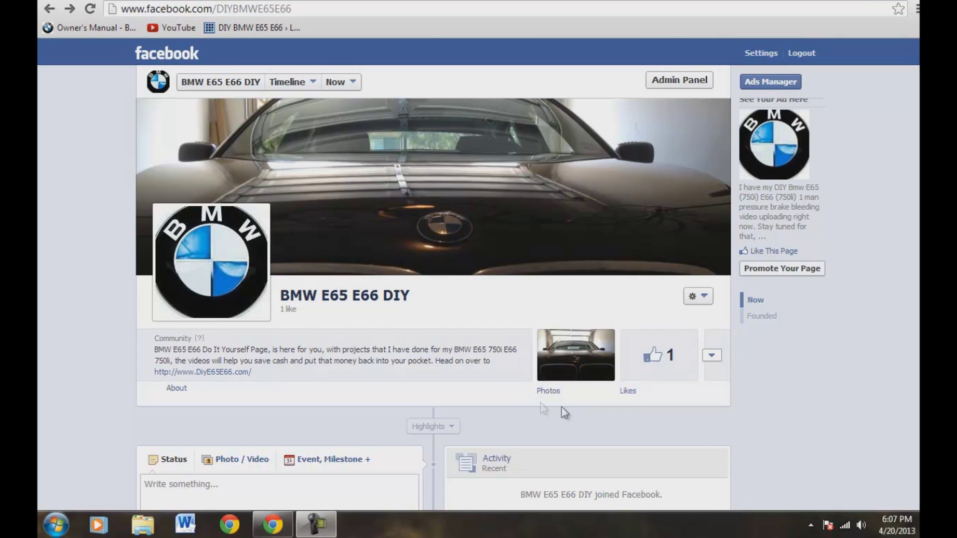
Reveal the empty app slots beside Photos and Likes and choose the first one
left_click(712, 354)
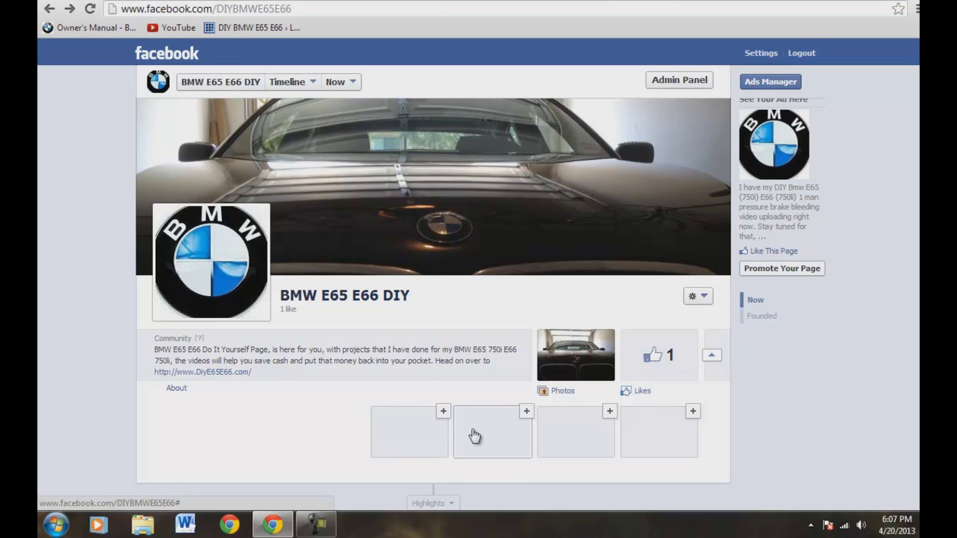
left_click(375, 441)
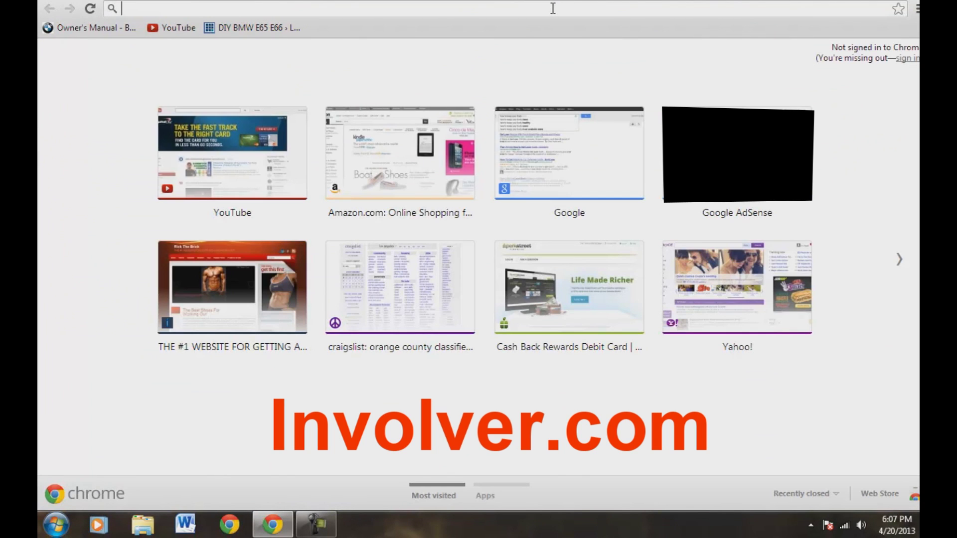
type("www.")
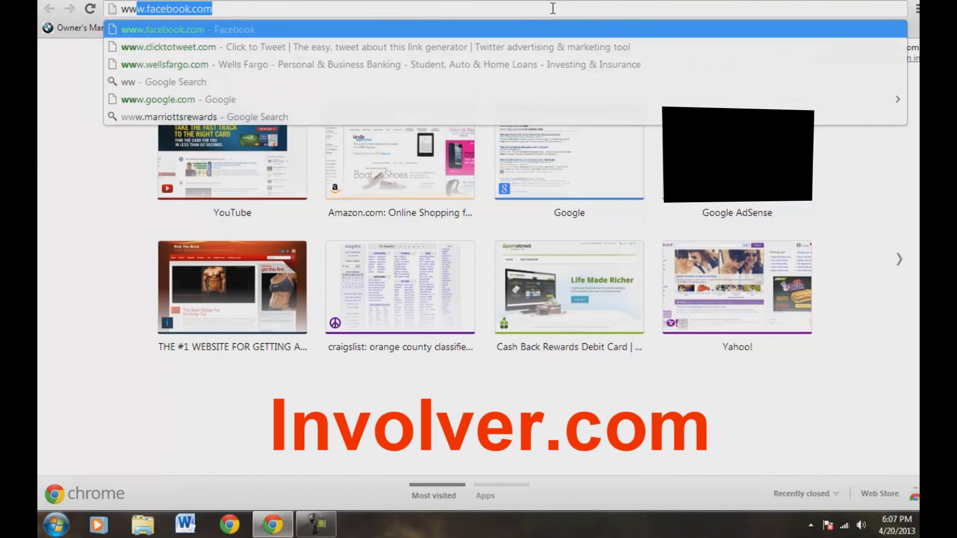
type("invo")
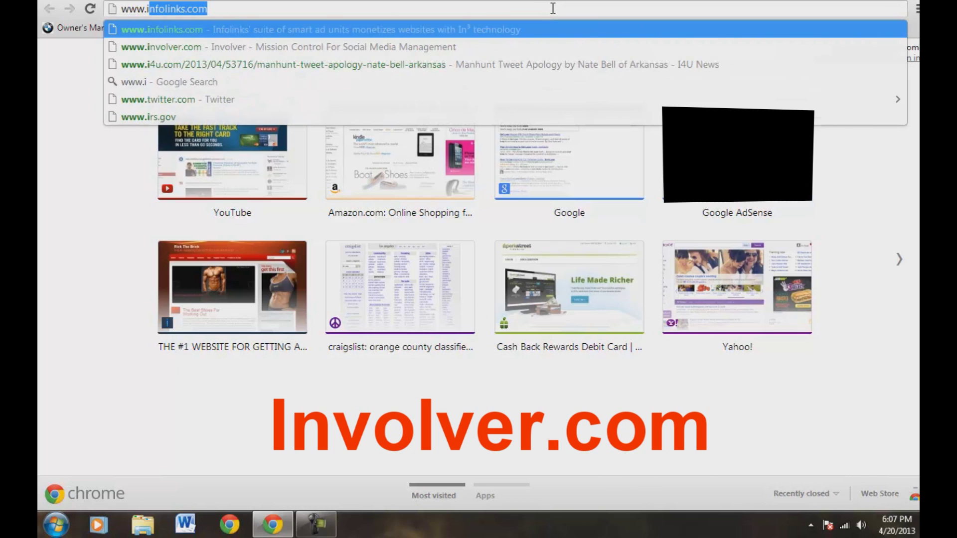
type("lver")
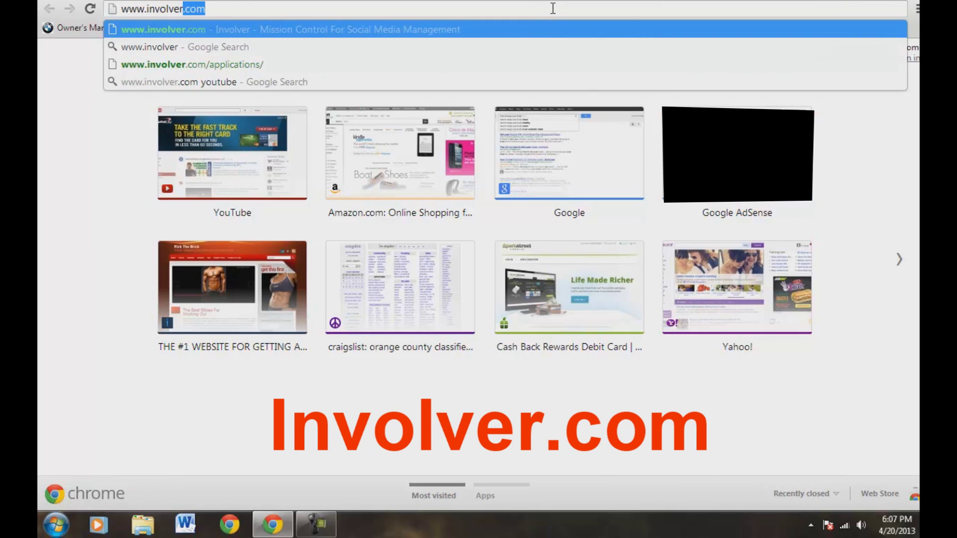
type(".com")
key("Return")
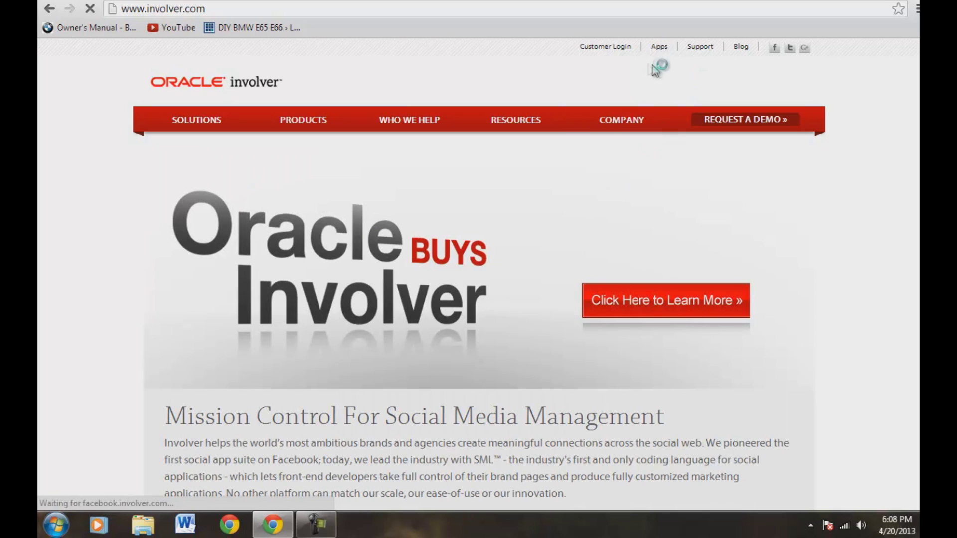
left_click(659, 46)
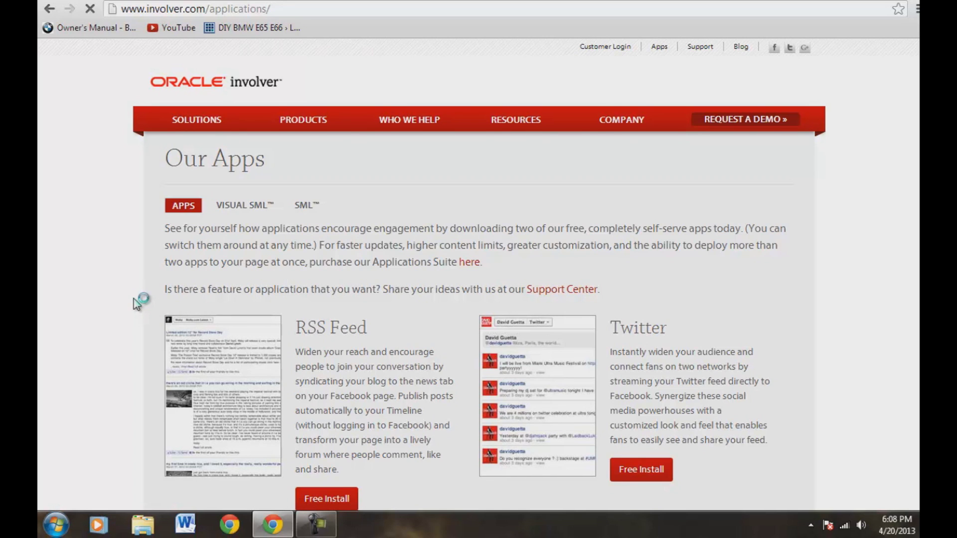
Scroll Involver's Apps page to locate the YouTube Channels app
scroll(138, 303, "down", 3)
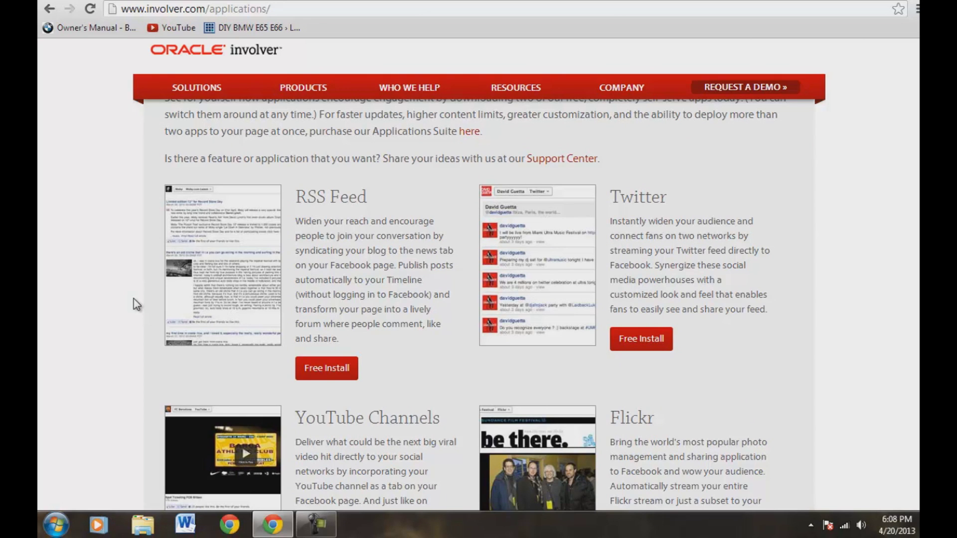
scroll(136, 305, "down", 7)
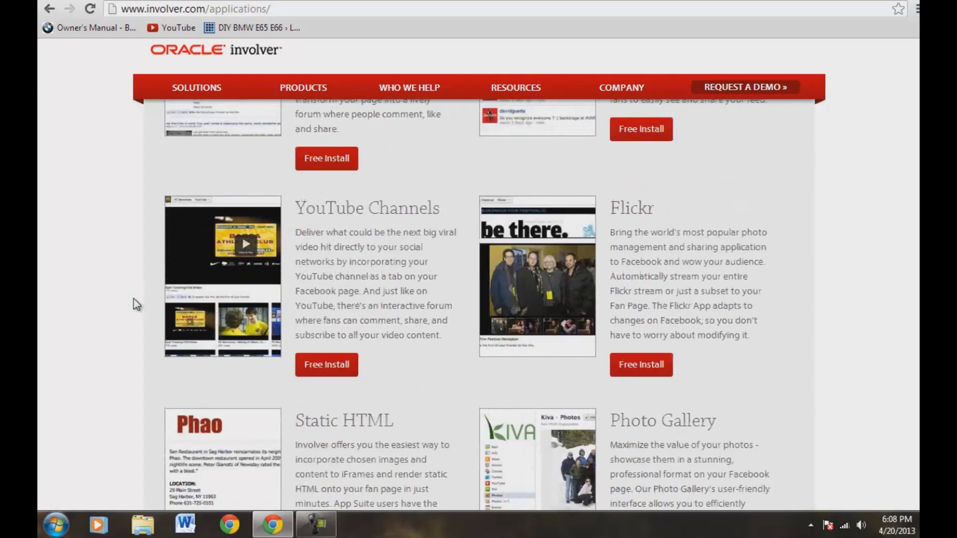
scroll(136, 304, "down", 6)
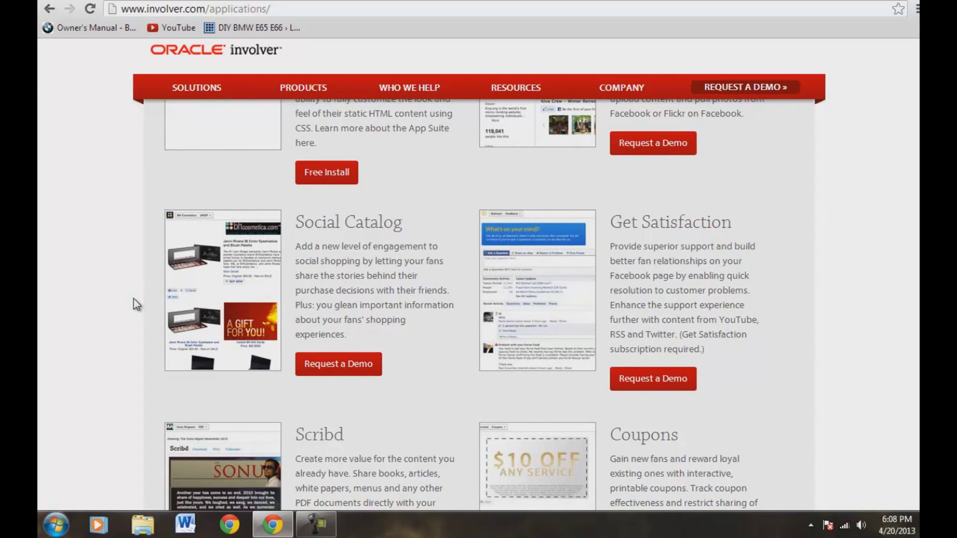
scroll(136, 305, "up", 10)
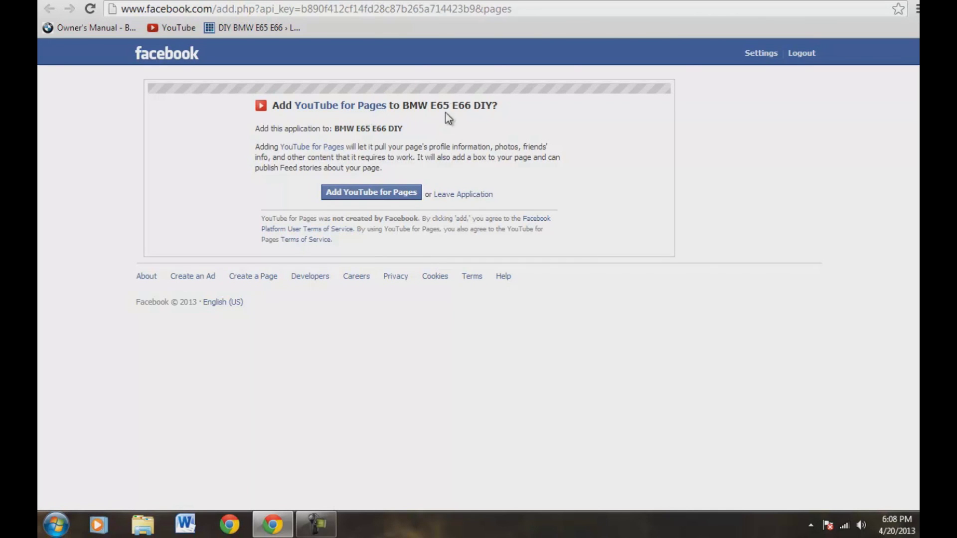
Add YouTube for Pages to BMW E65 E66 DIY and approve both permission requests
left_click(369, 194)
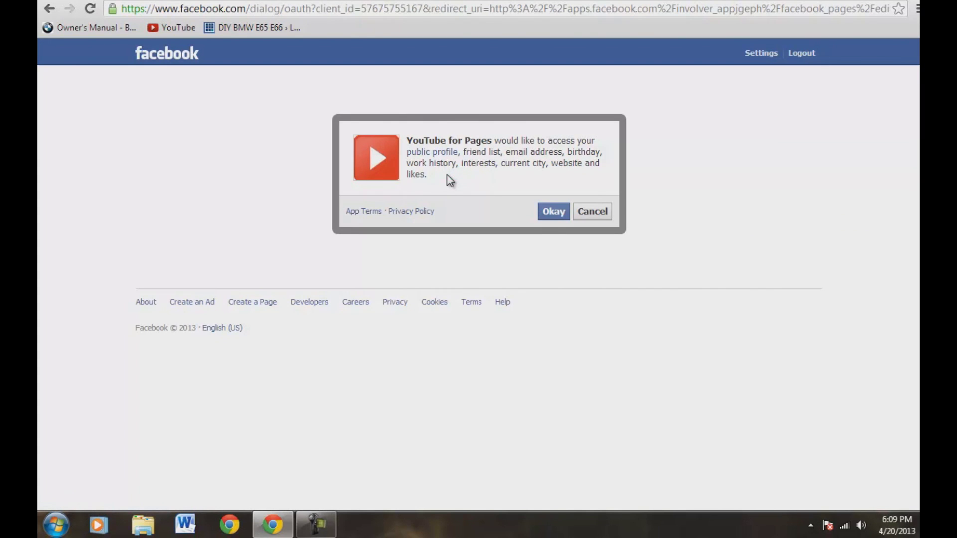
left_click(553, 214)
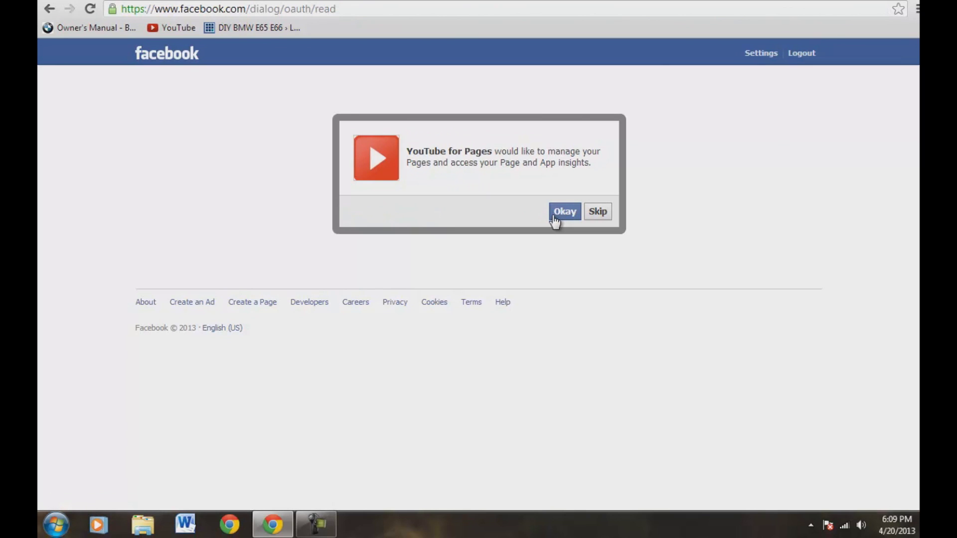
left_click(561, 214)
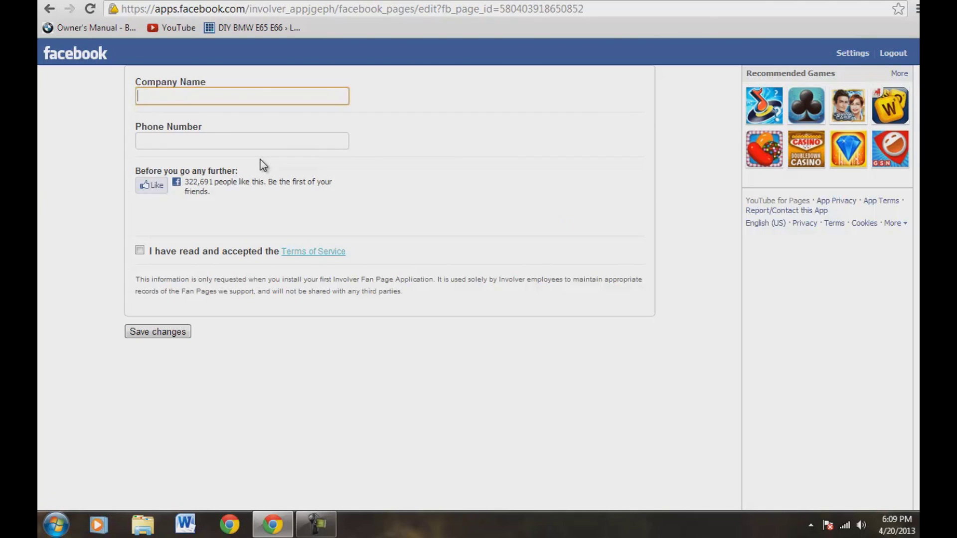
Enter company name 'Diy BMW E65 E66' and a phone number, accept the Terms, and save
type("Diy BMW E65 E66")
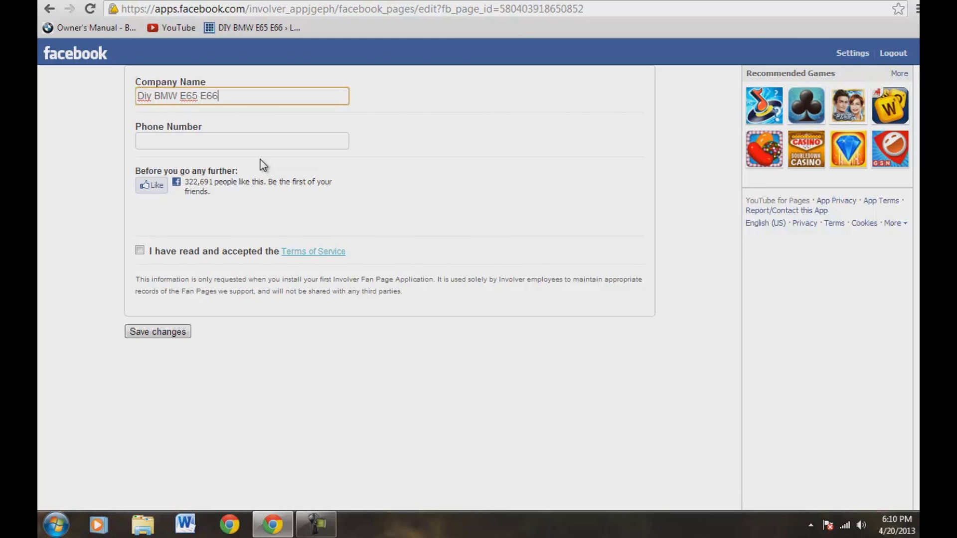
left_click(174, 140)
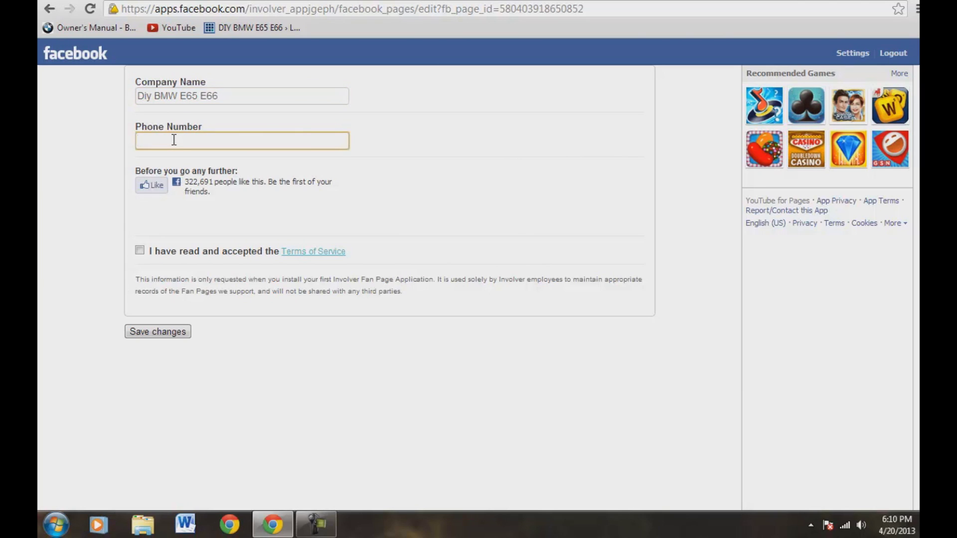
left_click(140, 251)
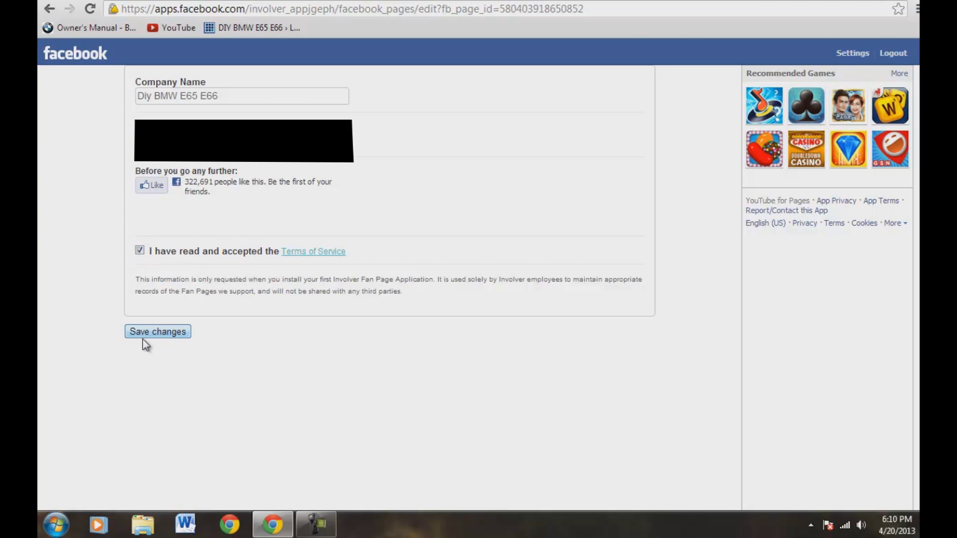
left_click(143, 338)
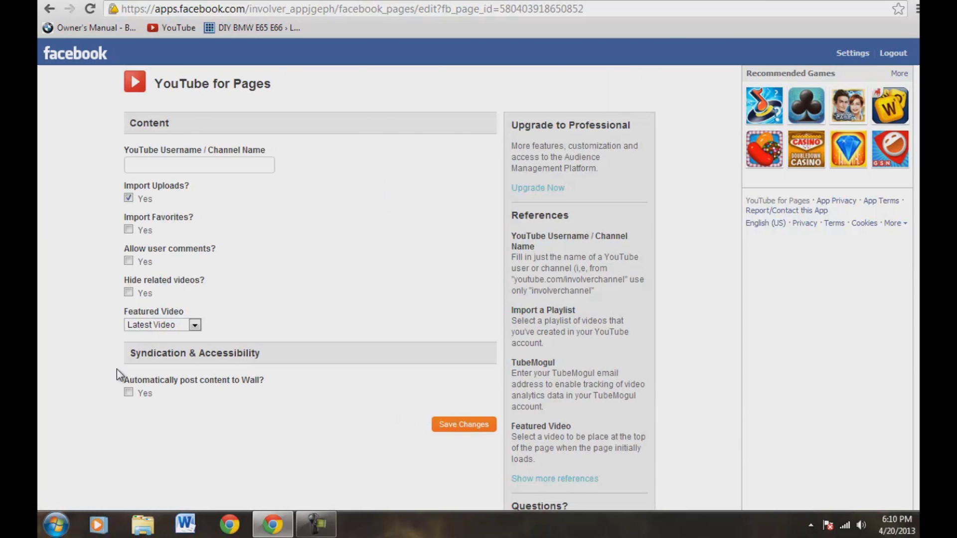
Enter 'diysavecash' as the YouTube channel name and save the app settings
left_click(185, 164)
type("diysave")
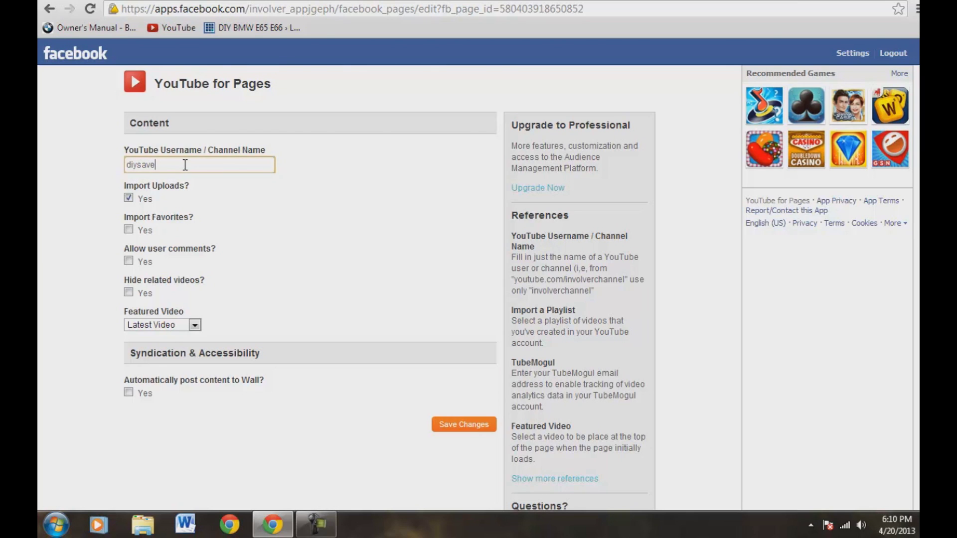
type("cash")
left_click(462, 427)
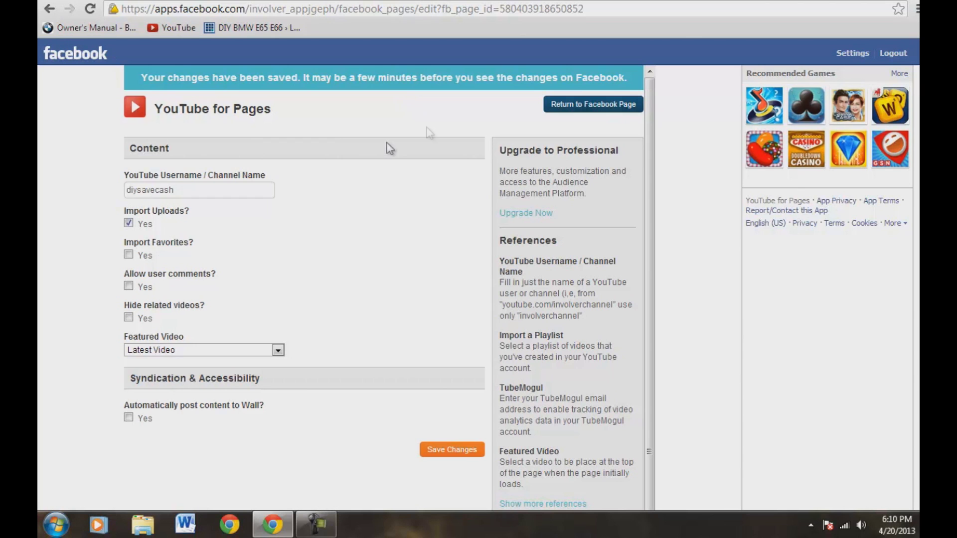
Return to the BMW E65 E66 DIY page, reload it, and open the new YouTube tab
left_click(646, 1)
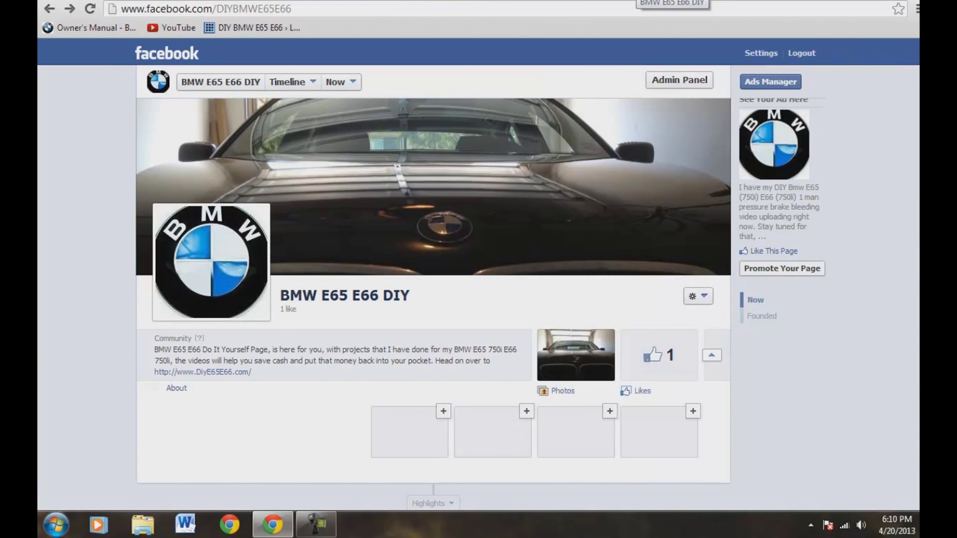
left_click(94, 6)
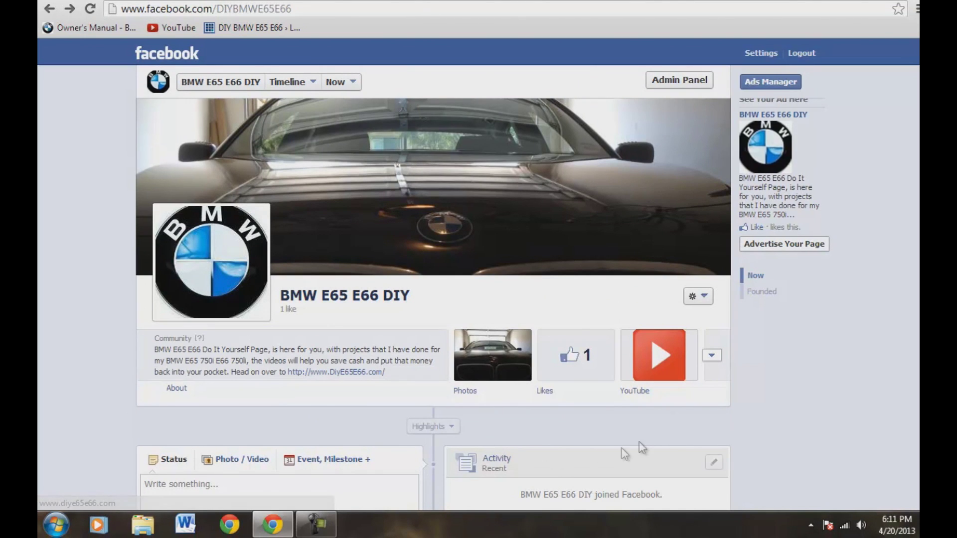
left_click(661, 364)
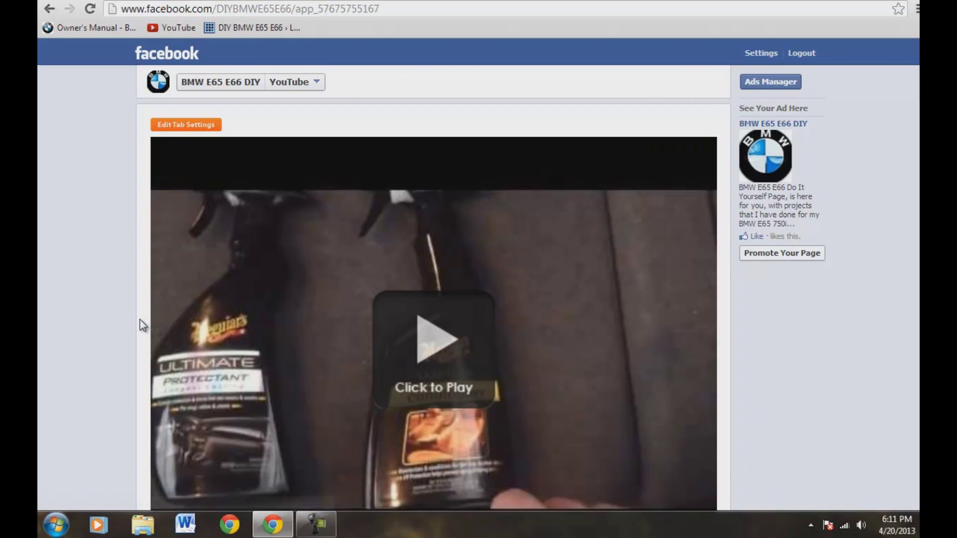
Browse the channel's listed videos, then go back to the page's timeline
scroll(109, 288, "down", 4)
scroll(109, 288, "down", 3)
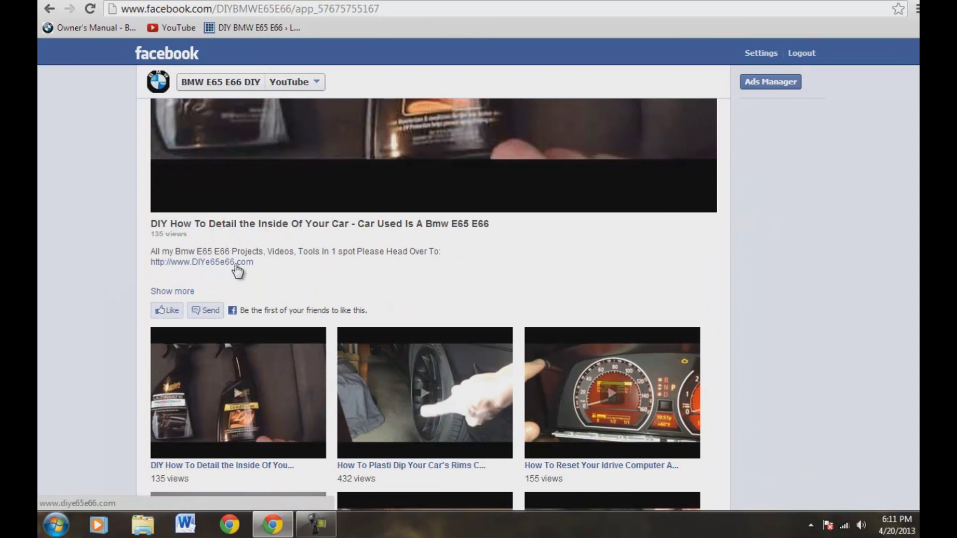
scroll(231, 277, "down", 5)
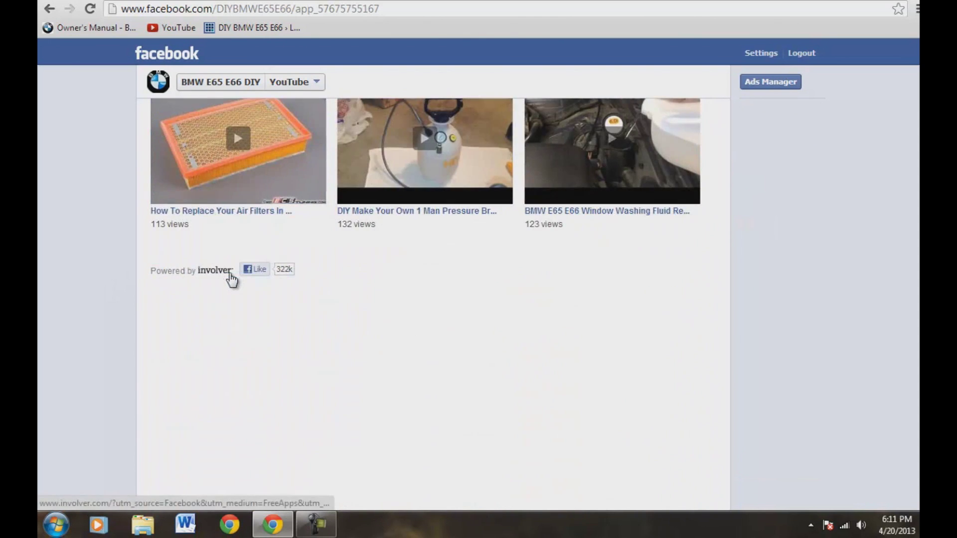
scroll(410, 288, "up", 1)
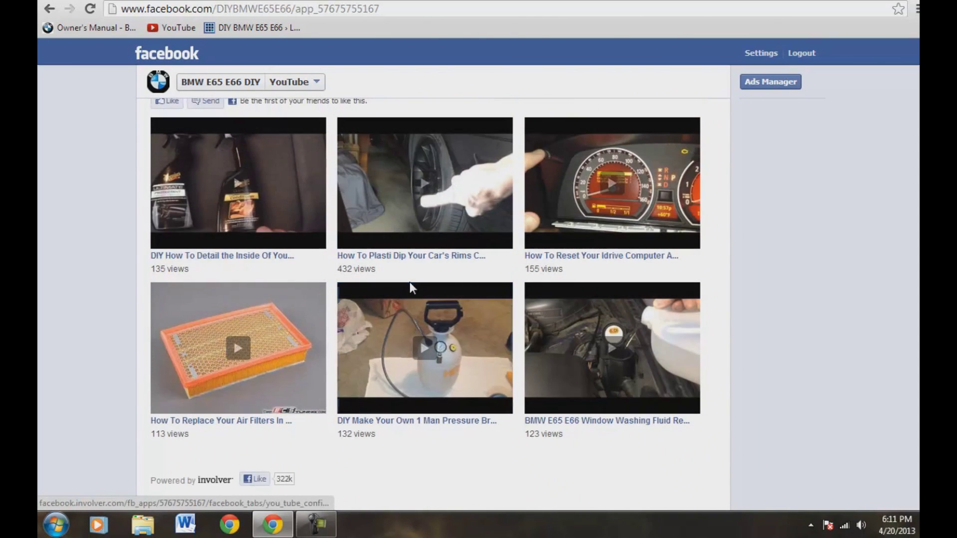
scroll(410, 283, "up", 3)
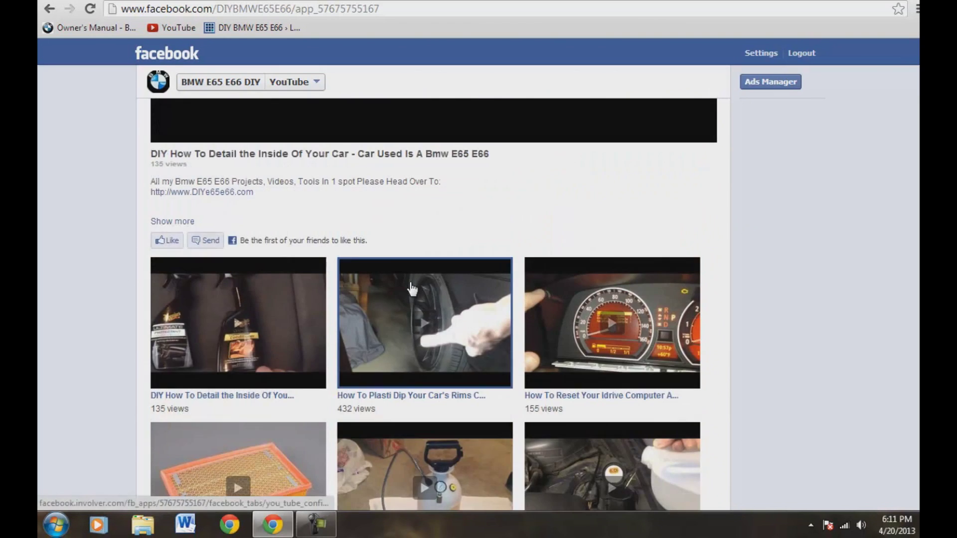
scroll(409, 282, "down", 3)
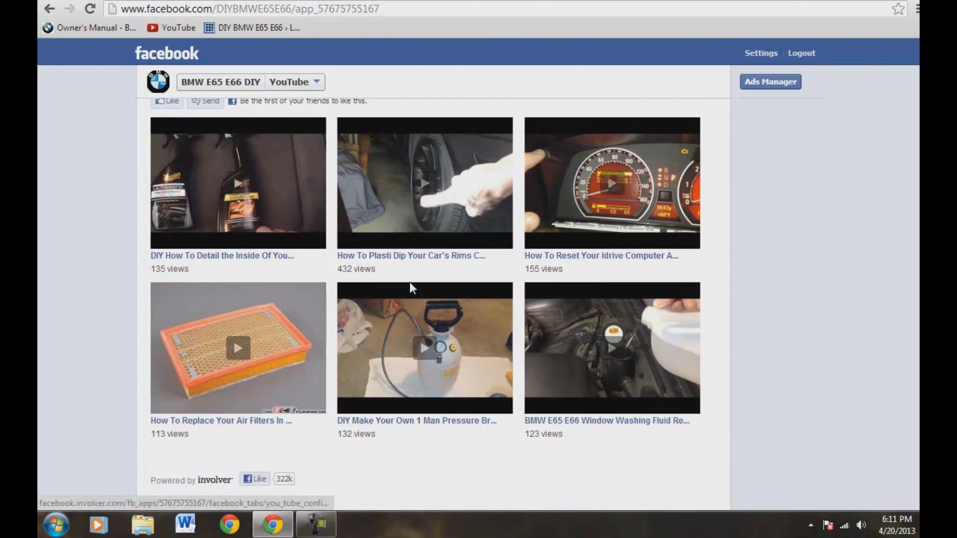
scroll(572, 389, "down", 2)
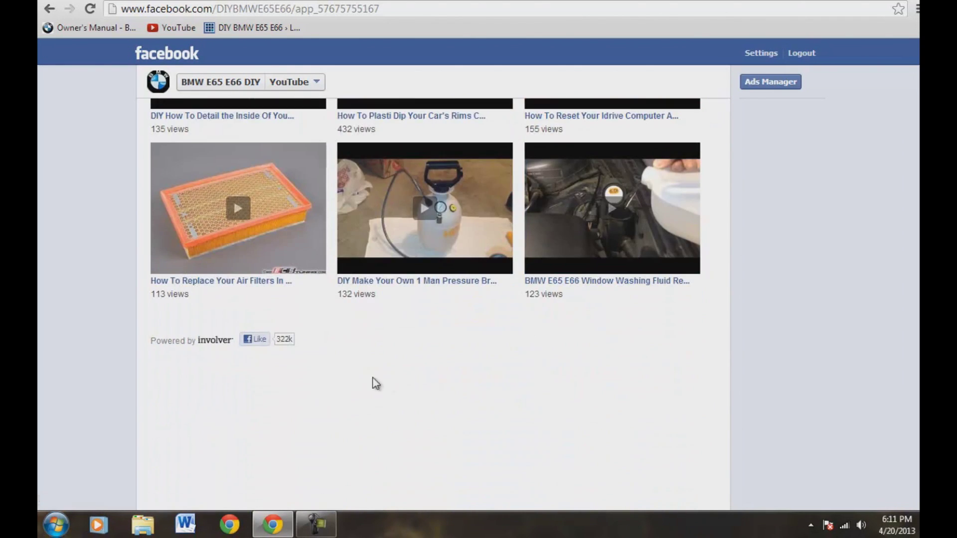
scroll(447, 386, "up", 6)
scroll(446, 385, "up", 4)
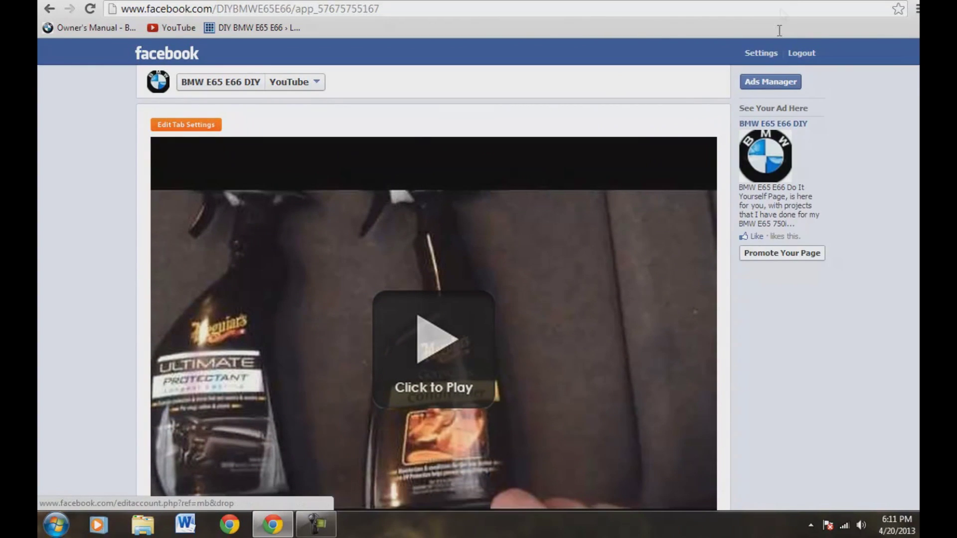
left_click(47, 12)
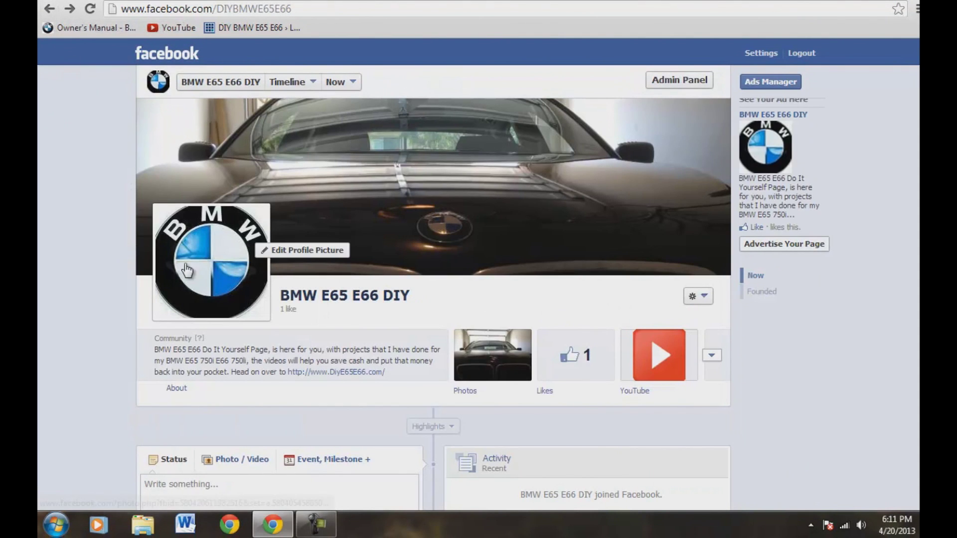
Open the Involver apps catalogue to find the Twitter app
left_click(677, 368)
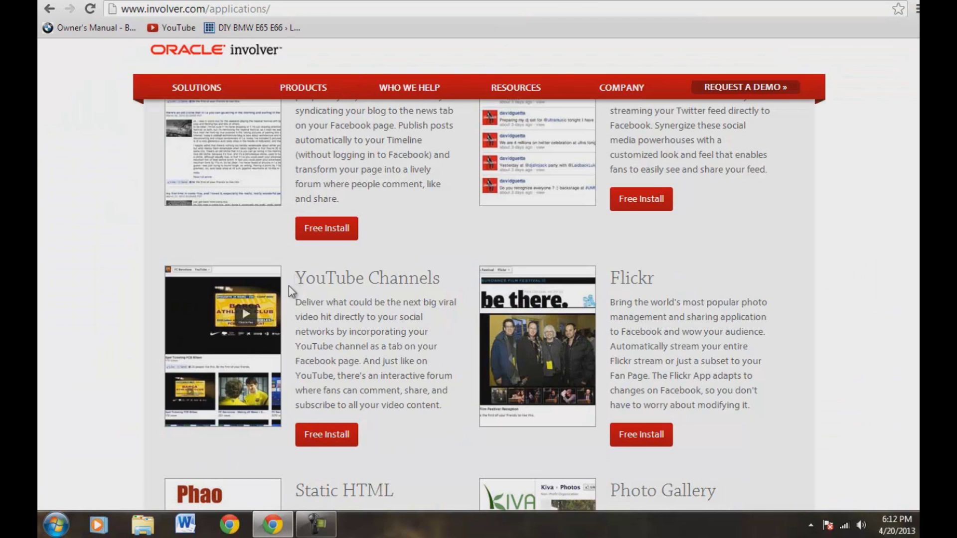
scroll(413, 306, "up", 3)
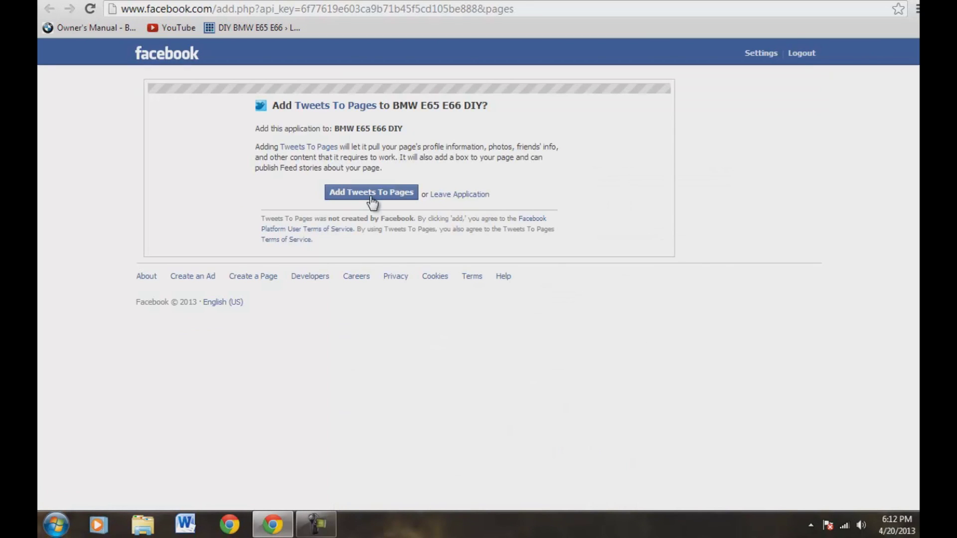
Add Tweets To Pages, approve both permission requests, and begin linking the Twitter account
left_click(367, 192)
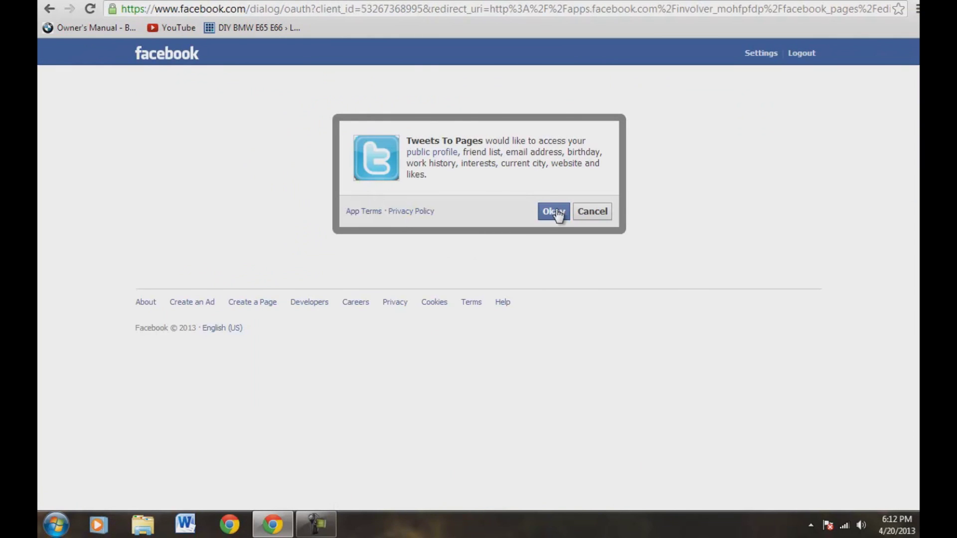
left_click(551, 212)
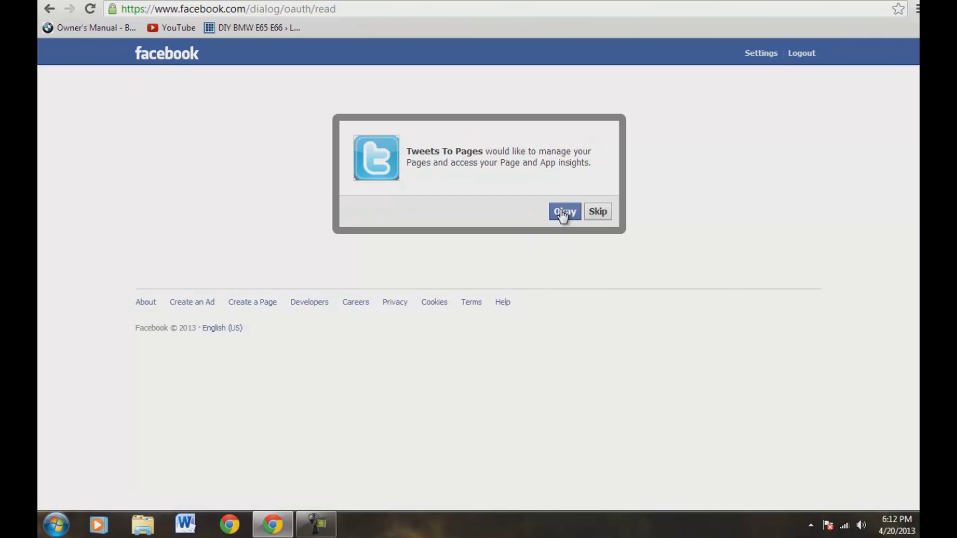
left_click(563, 214)
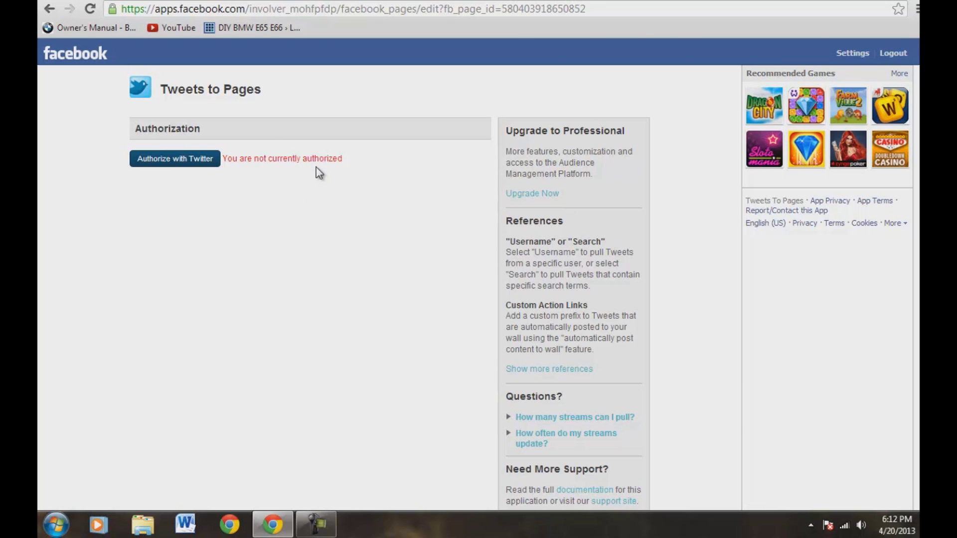
left_click(163, 160)
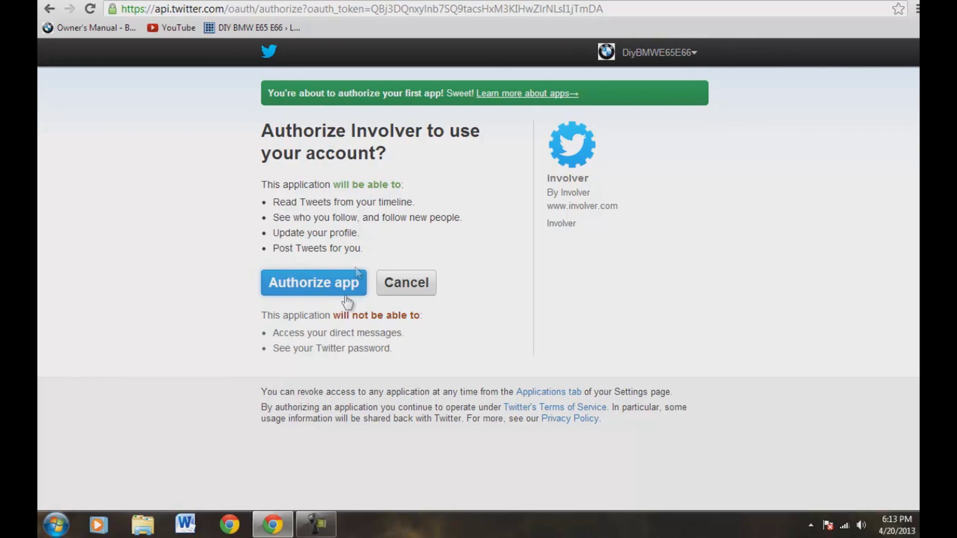
Approve Involver's access on Twitter's authorization page
left_click(313, 284)
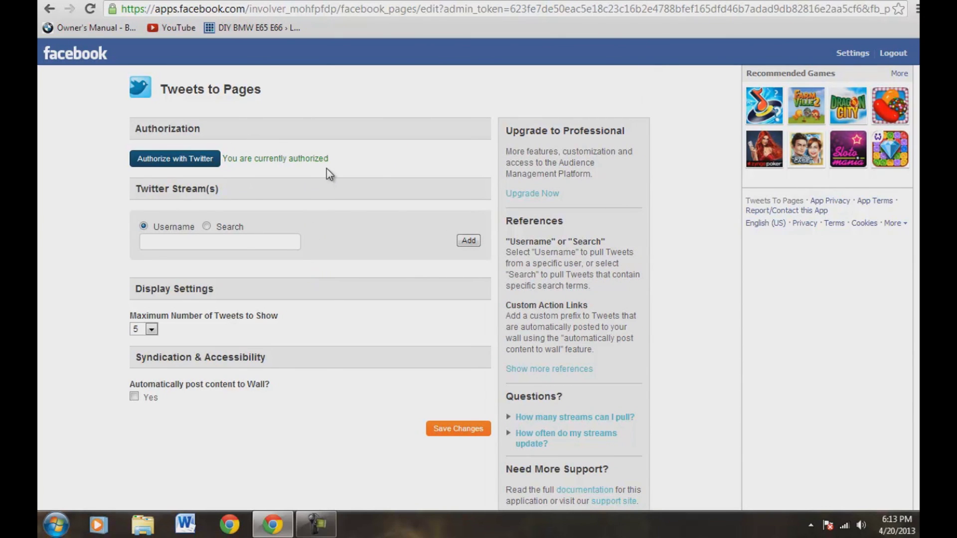
Add the page's Twitter username as a Tweets to Pages stream with 5 maximum tweets, and save
left_click(170, 239)
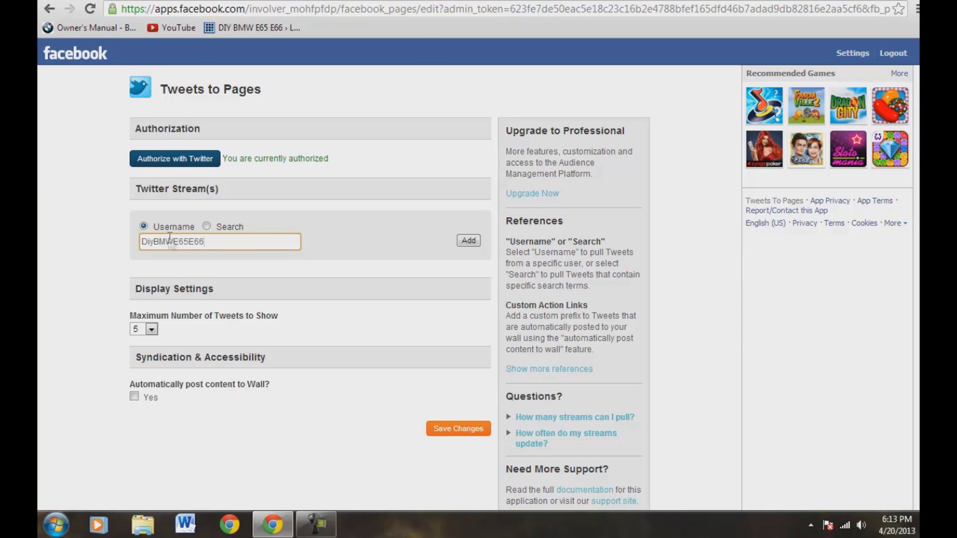
left_click(151, 330)
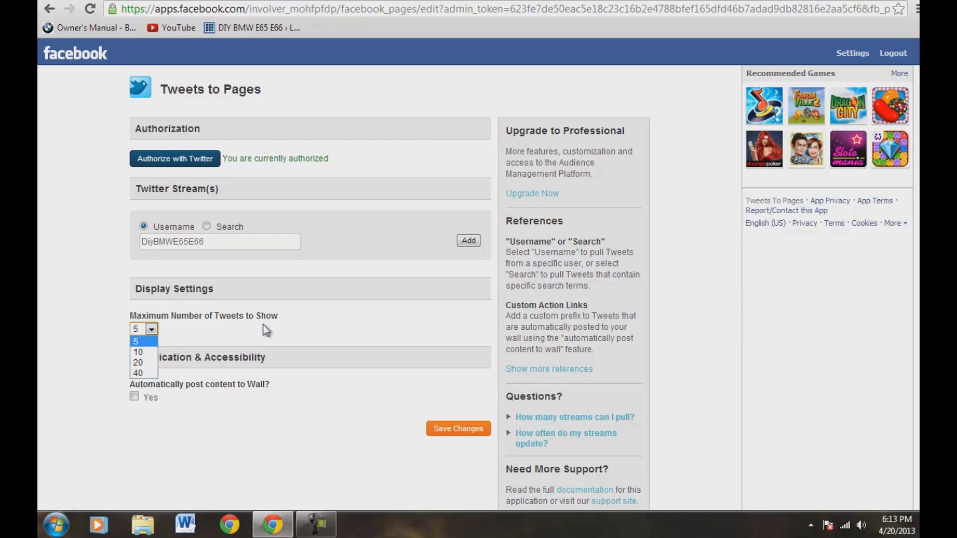
left_click(138, 341)
left_click(151, 330)
left_click(137, 341)
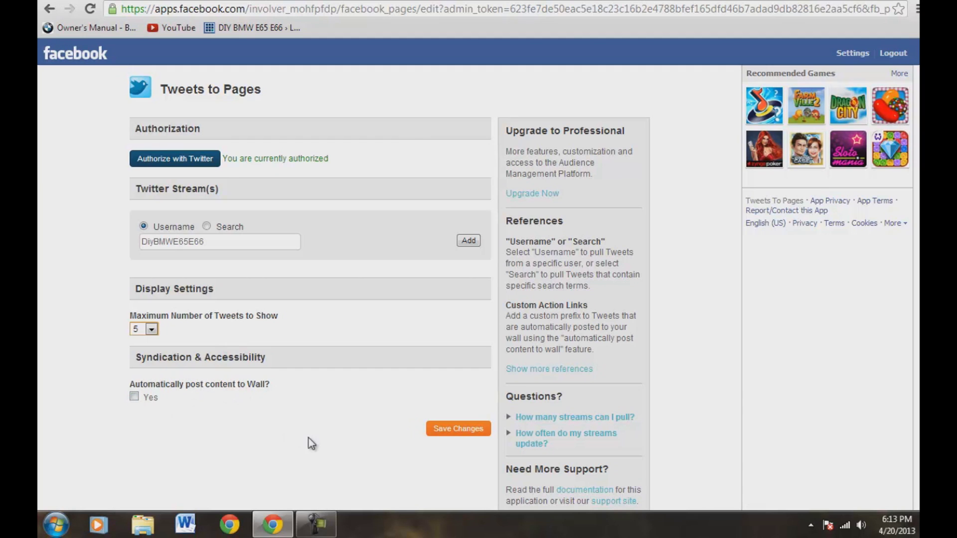
left_click(470, 244)
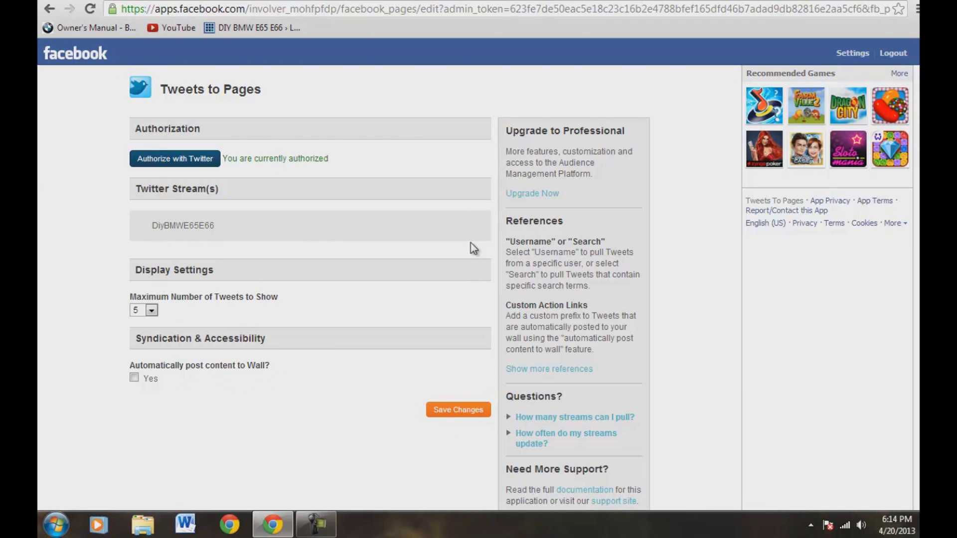
left_click(452, 411)
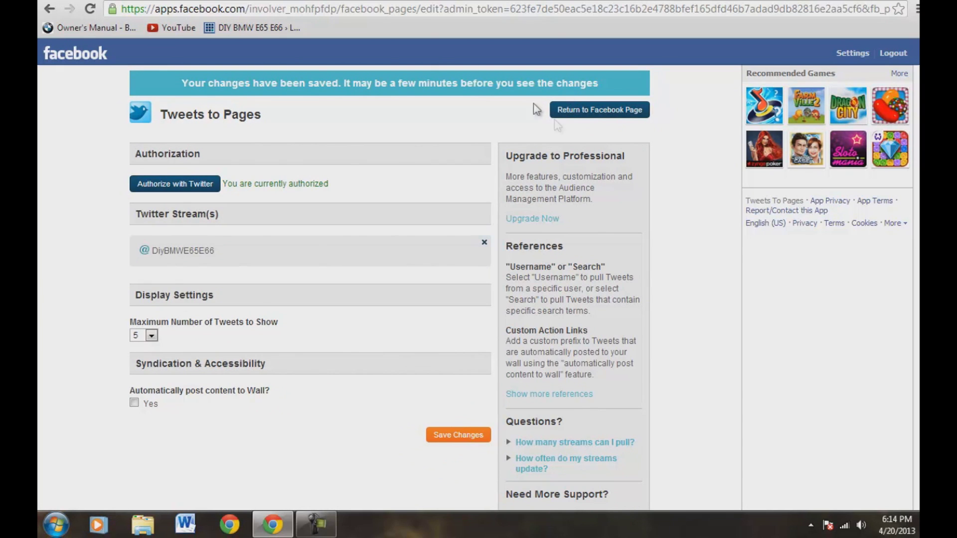
Open the BMW E65 E66 DIY page's Twitter tab to view the latest tweet, then return to the timeline
left_click(602, 115)
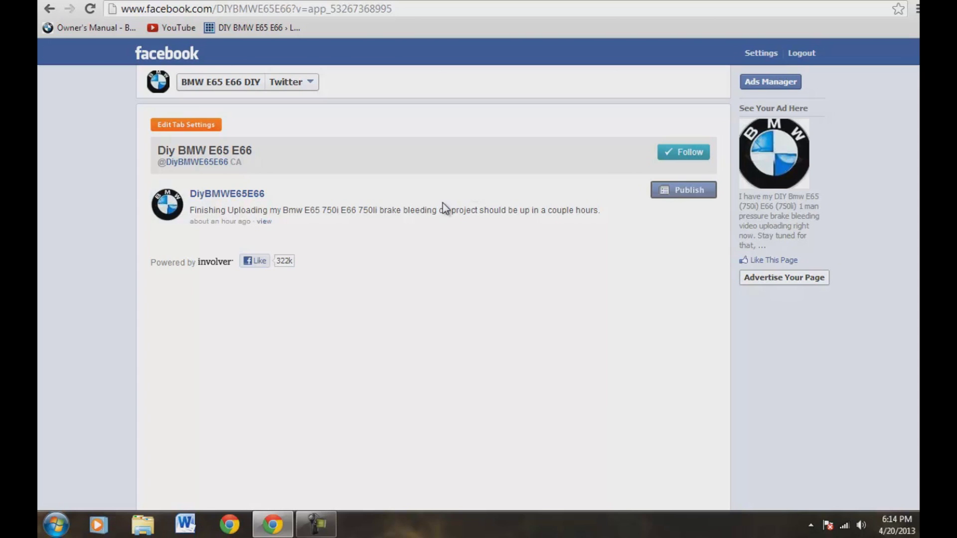
left_click(229, 85)
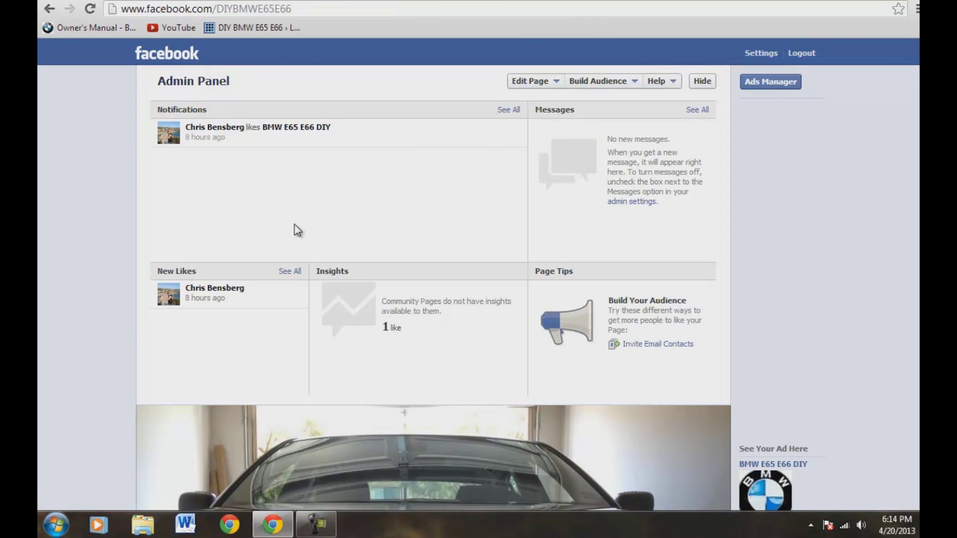
scroll(297, 231, "down", 7)
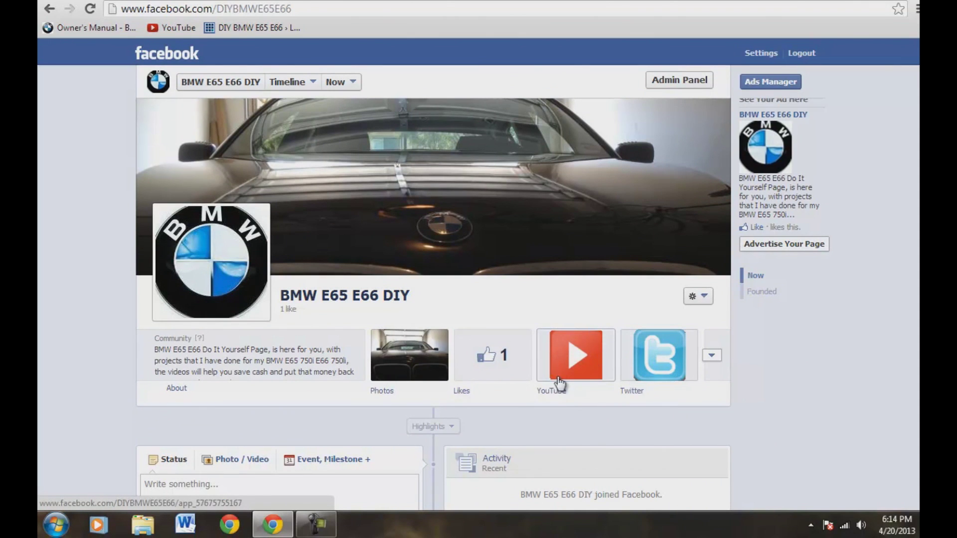
left_click(662, 361)
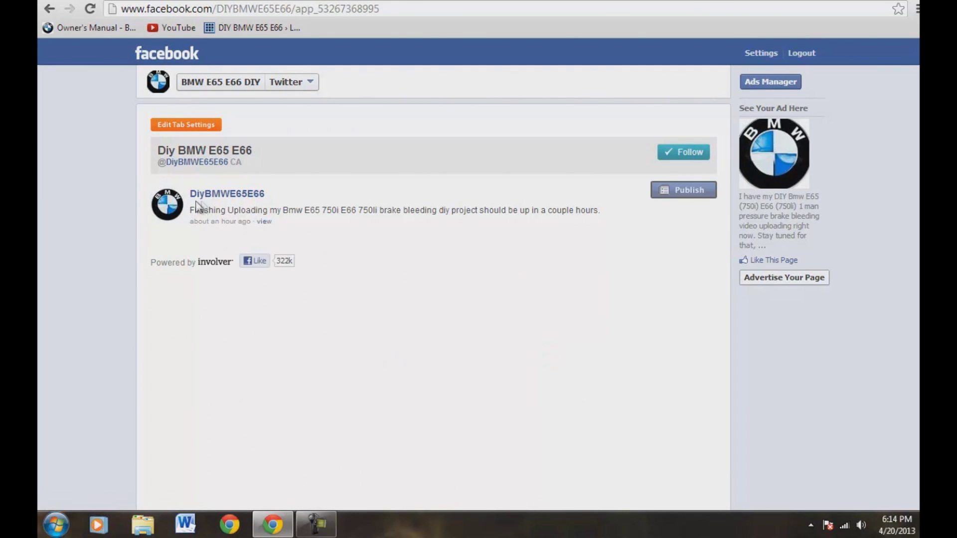
mouse_move(192, 211)
left_mouse_down()
mouse_move(272, 222)
mouse_move(597, 214)
mouse_move(191, 211)
left_mouse_up()
left_click(202, 82)
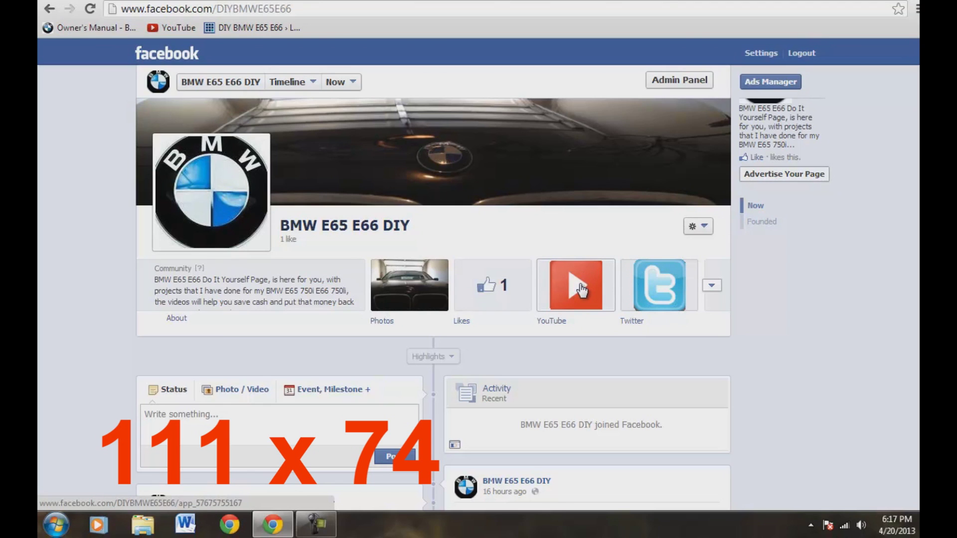
Expand the app tiles row to reveal the four empty slots below Photos, Likes, YouTube and Twitter
left_click(713, 289)
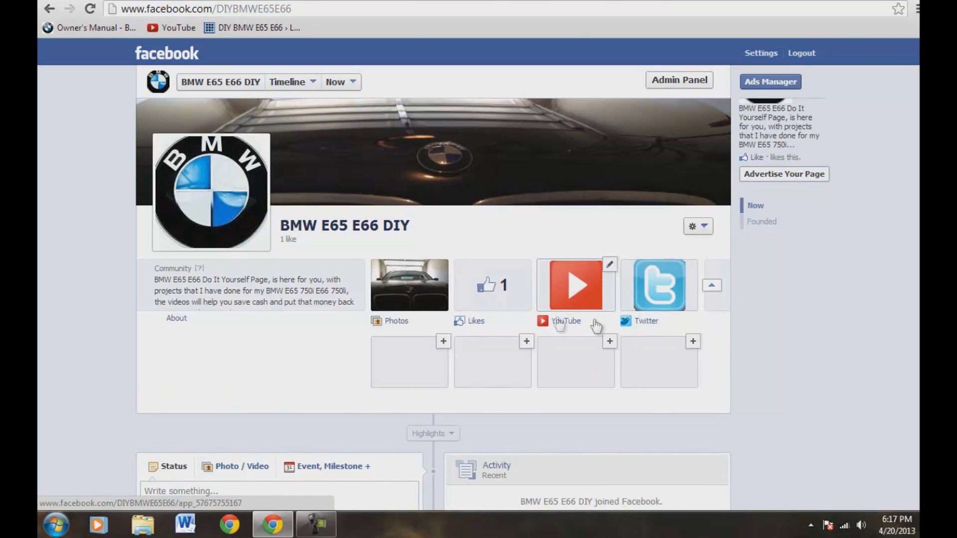
left_click(609, 266)
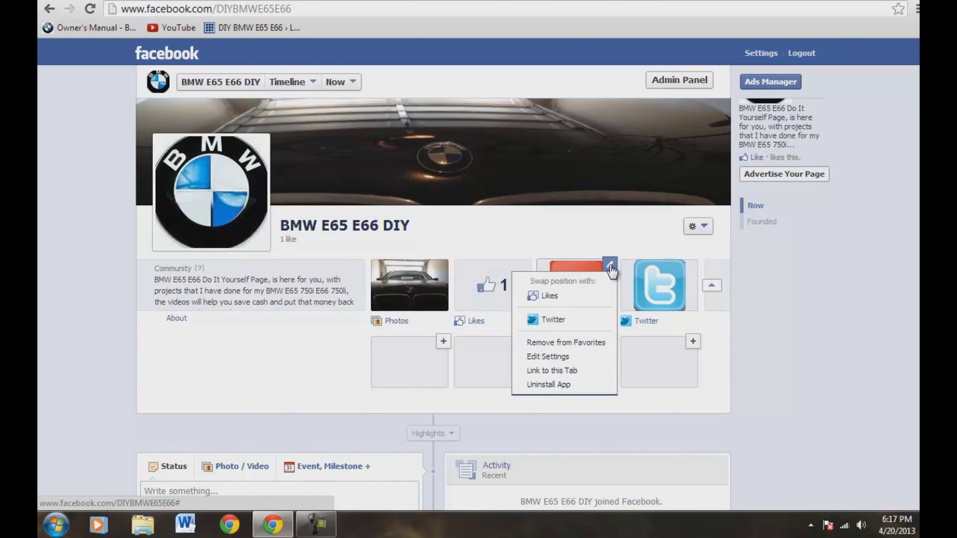
left_click(563, 361)
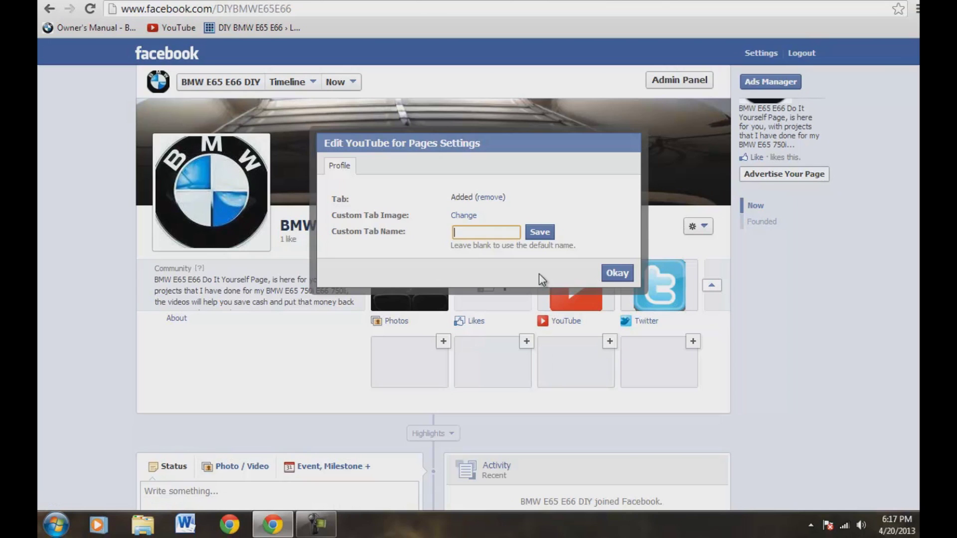
left_click_drag(335, 214, 464, 219)
left_click(462, 216)
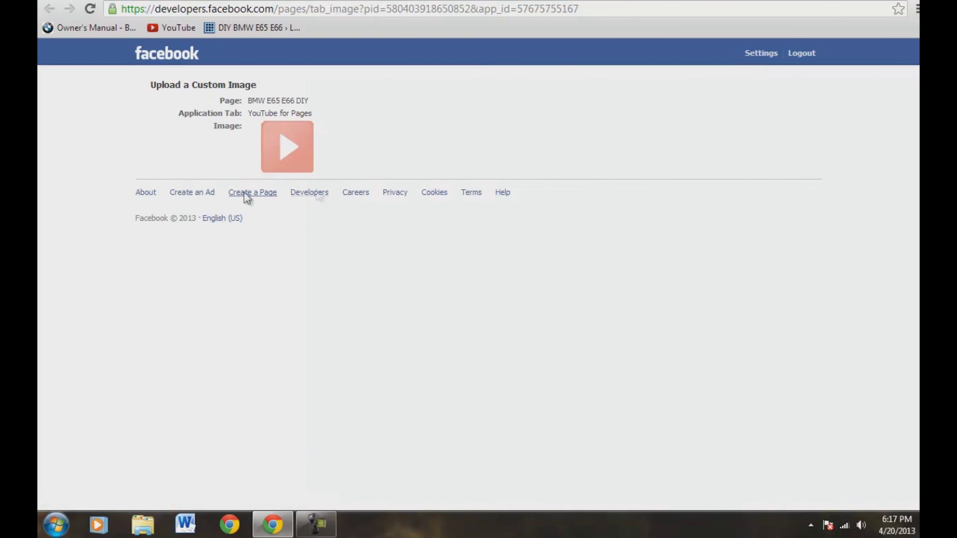
mouse_move(292, 147)
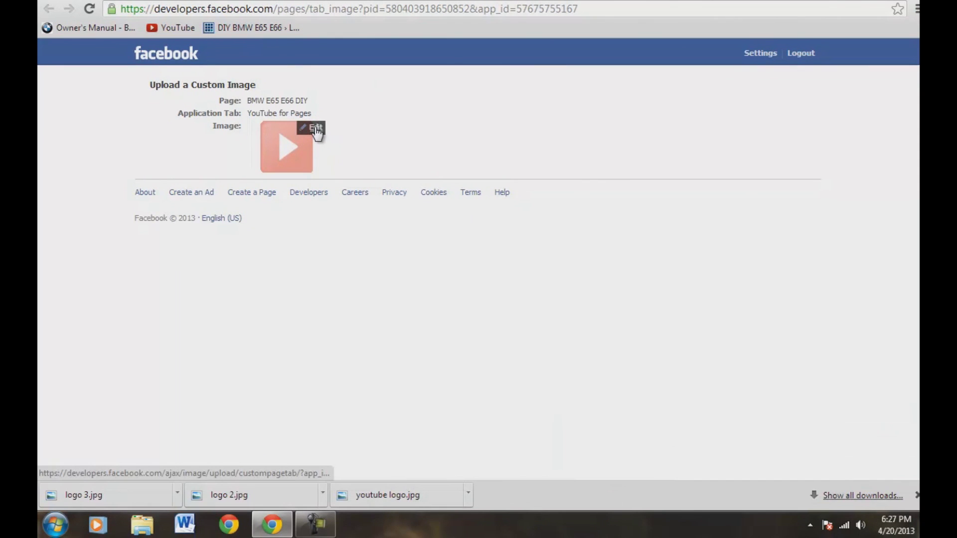
left_click(314, 130)
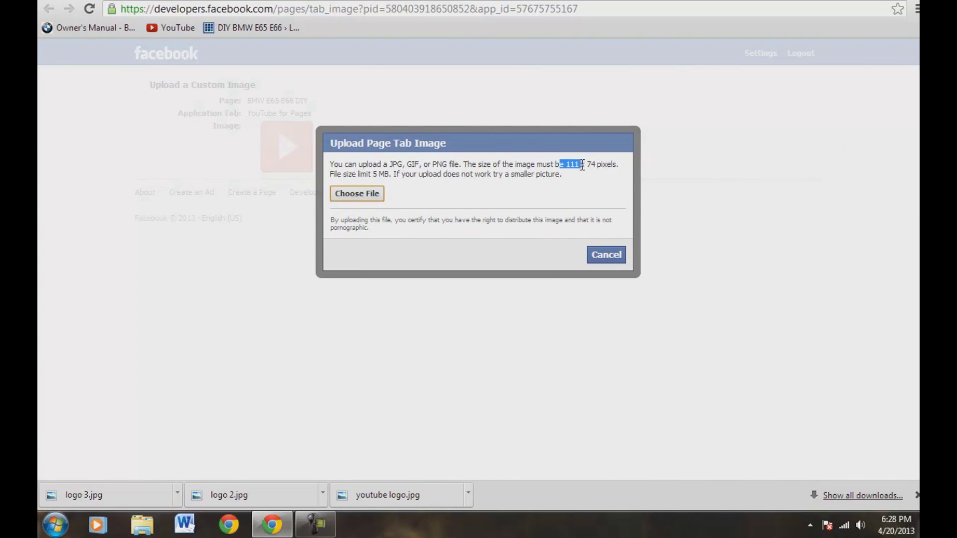
left_click_drag(582, 166, 608, 168)
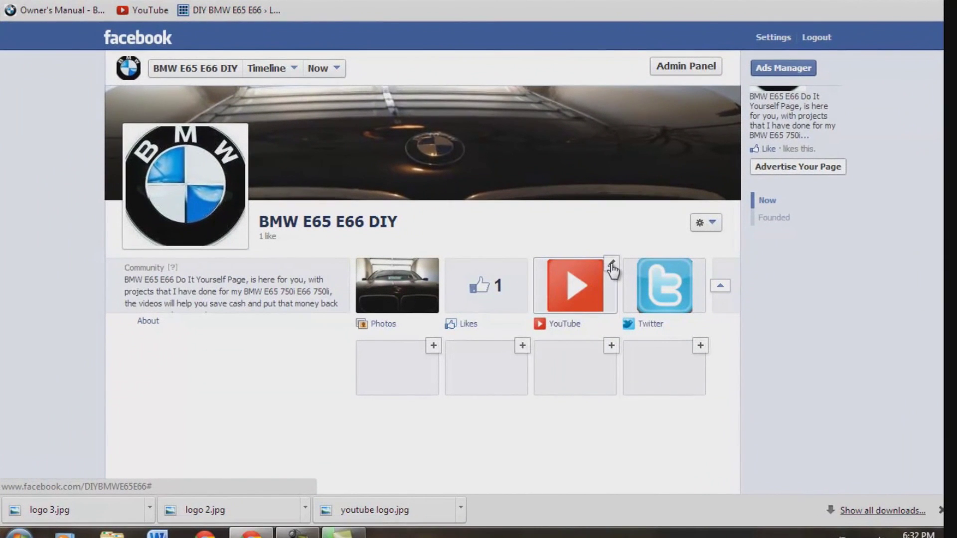
Set the YouTube tile's Custom Tab Name to 'My YouTube' and save it
left_click(611, 265)
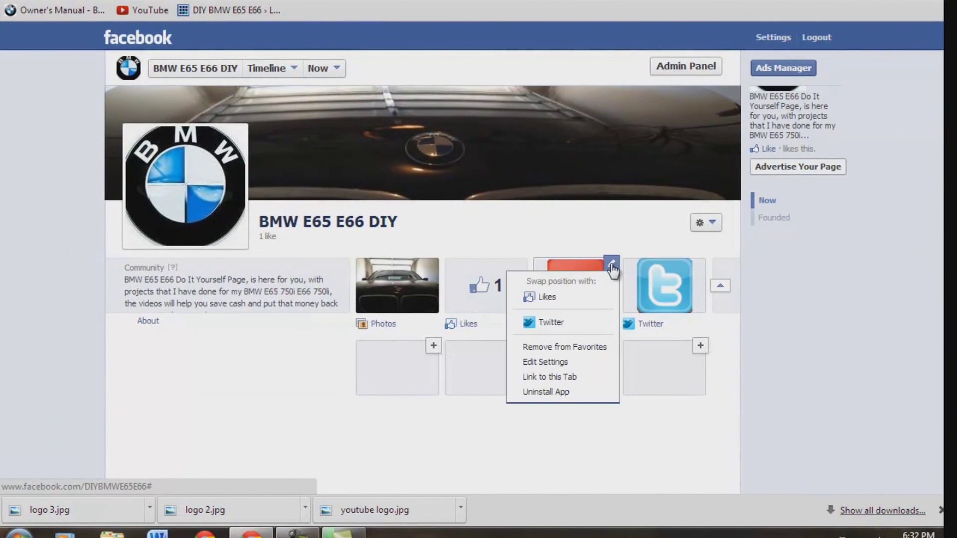
left_click(612, 266)
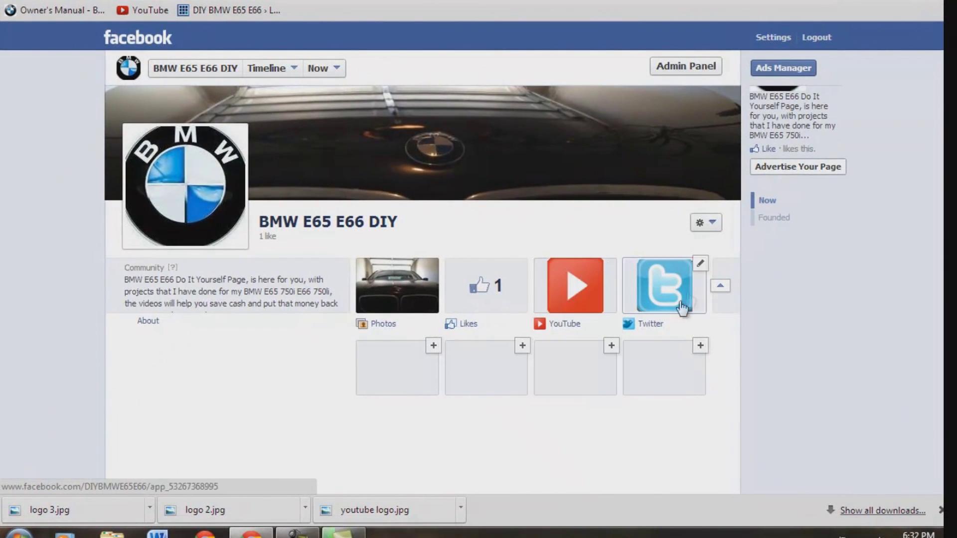
left_click(720, 287)
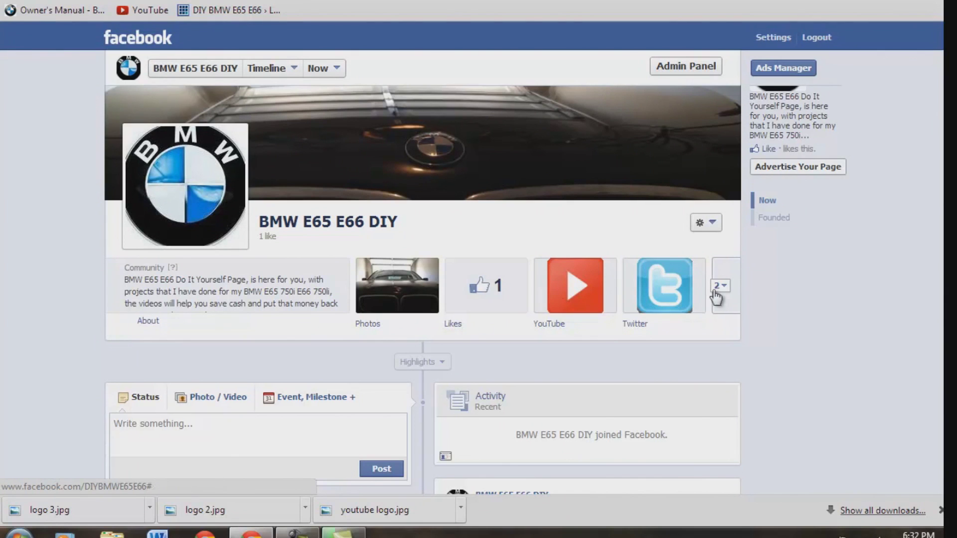
left_click(723, 292)
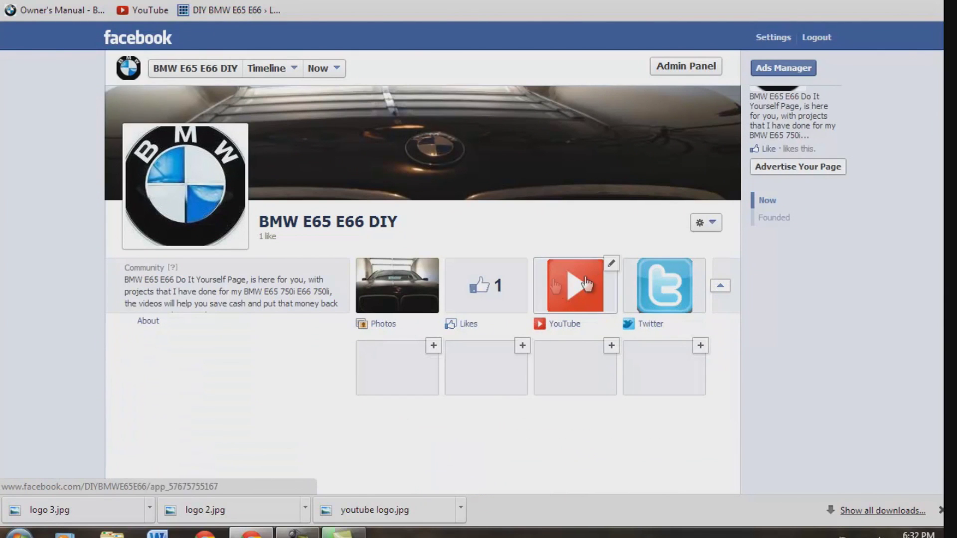
left_click(611, 265)
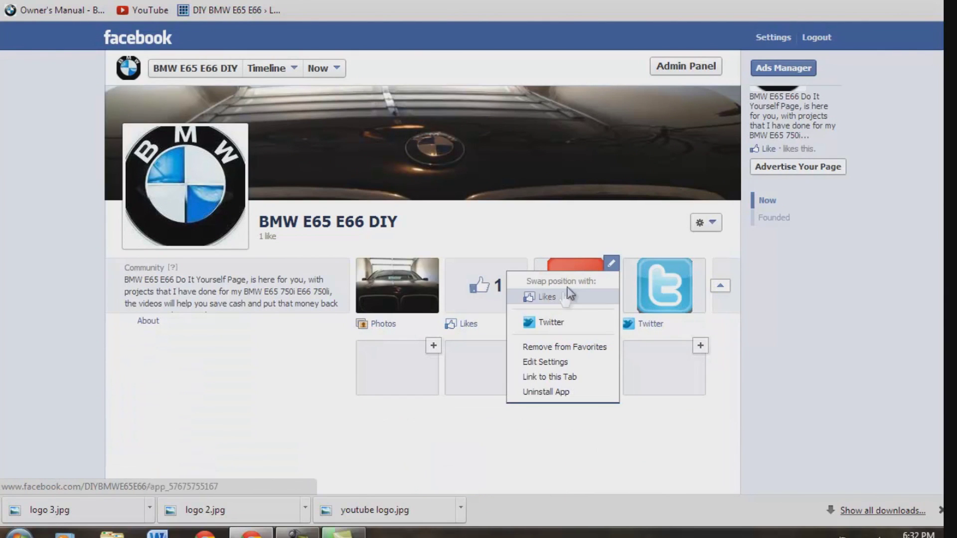
left_click(556, 363)
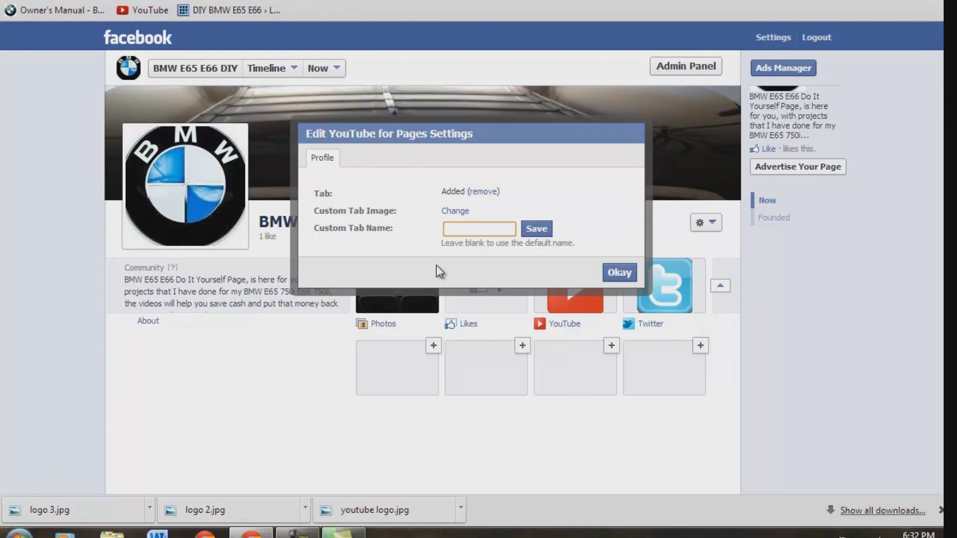
type("My YouTube")
left_click(537, 228)
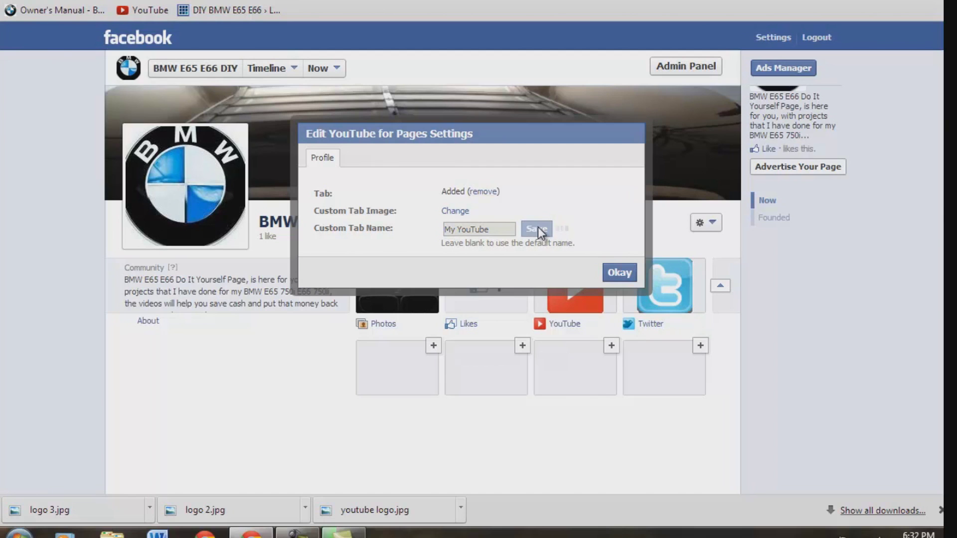
left_click(619, 274)
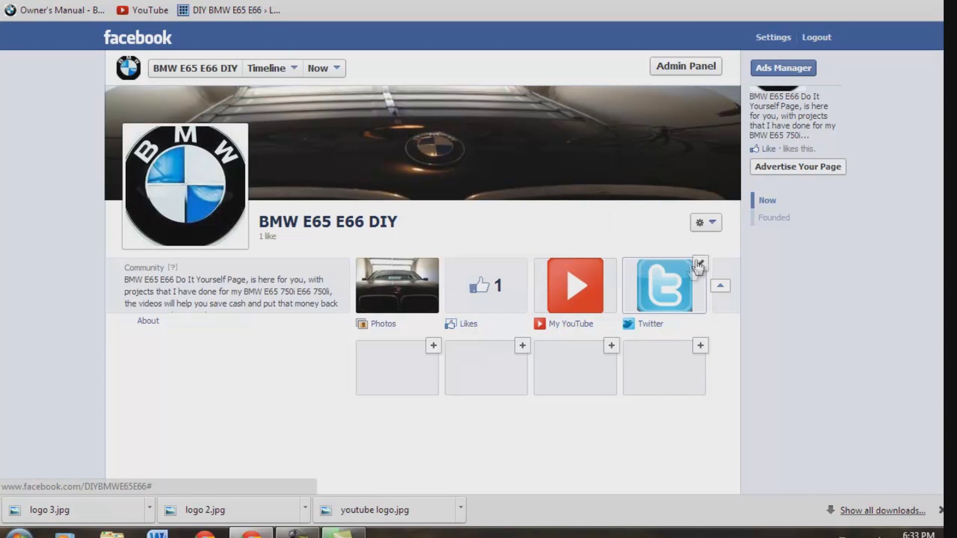
Swap Twitter with Likes, then My YouTube with Twitter, giving Photos, My YouTube, Twitter, Likes
left_click(699, 268)
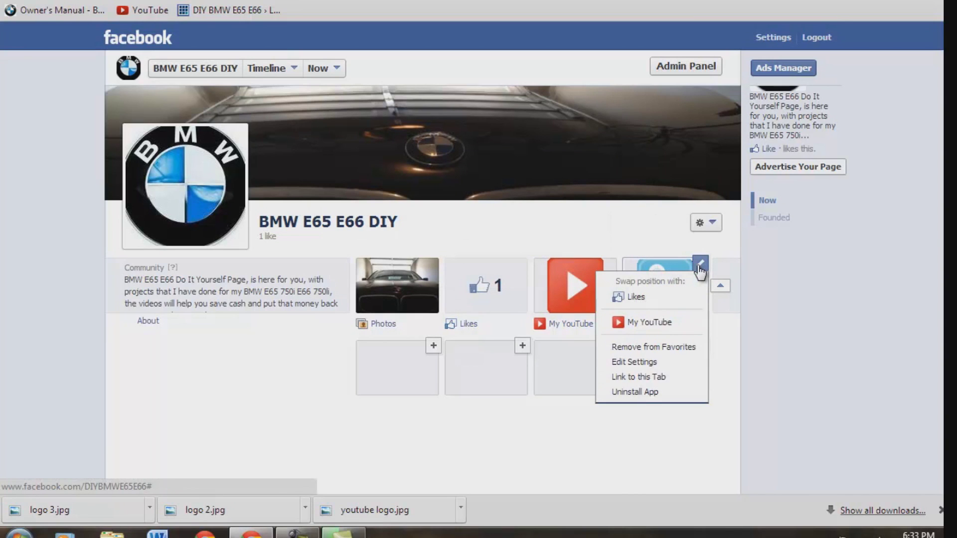
left_click(641, 302)
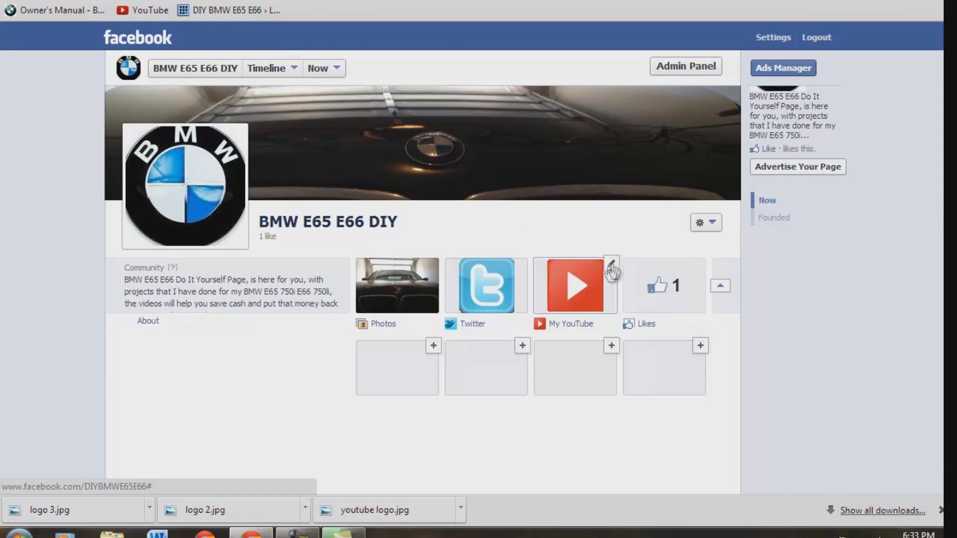
left_click(610, 263)
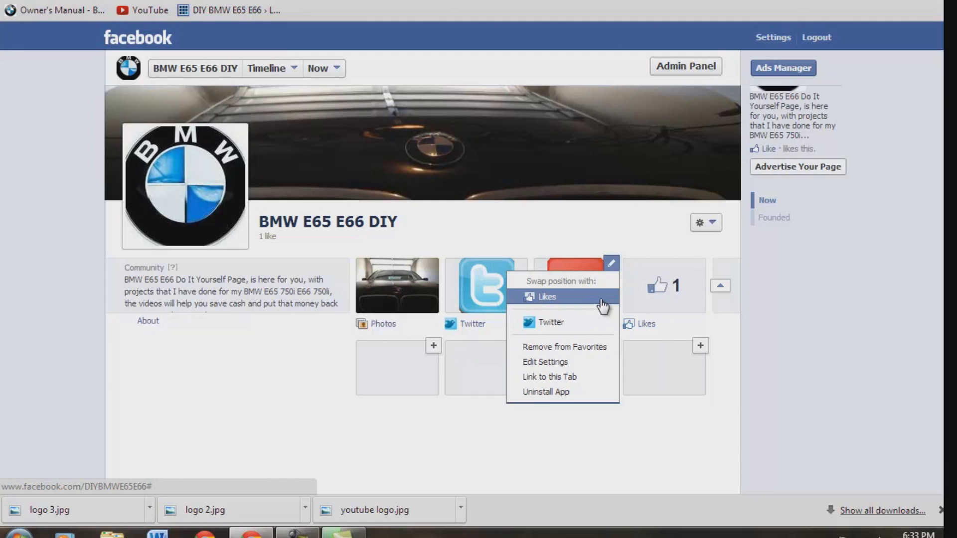
left_click(548, 324)
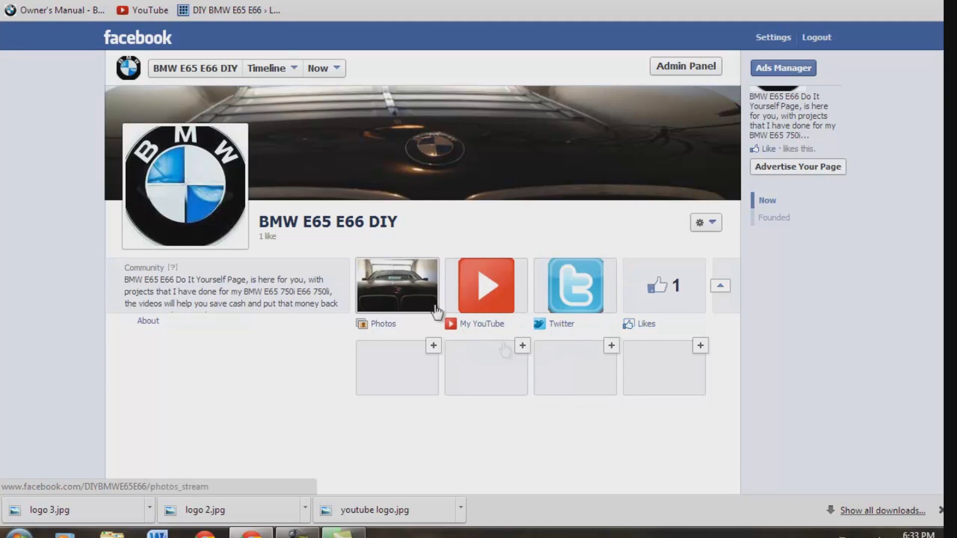